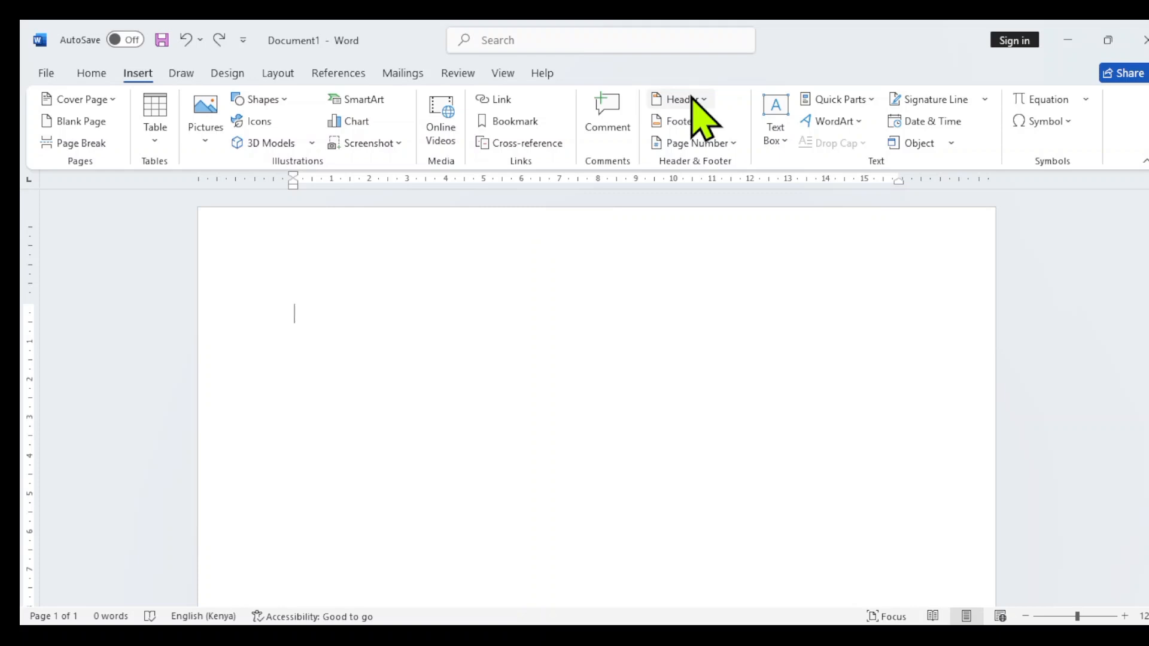
Insert a built-in header with a centred title on a blue band and enter "ICDL LESSON 8" as the document title
left_click(692, 99)
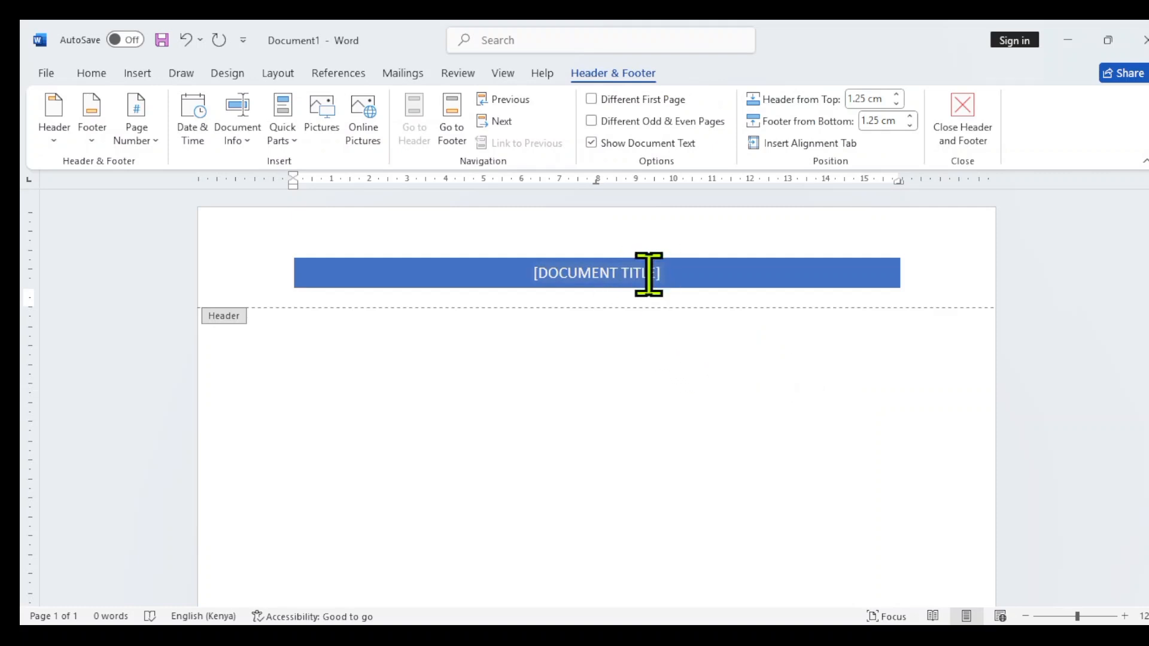
left_click(547, 266)
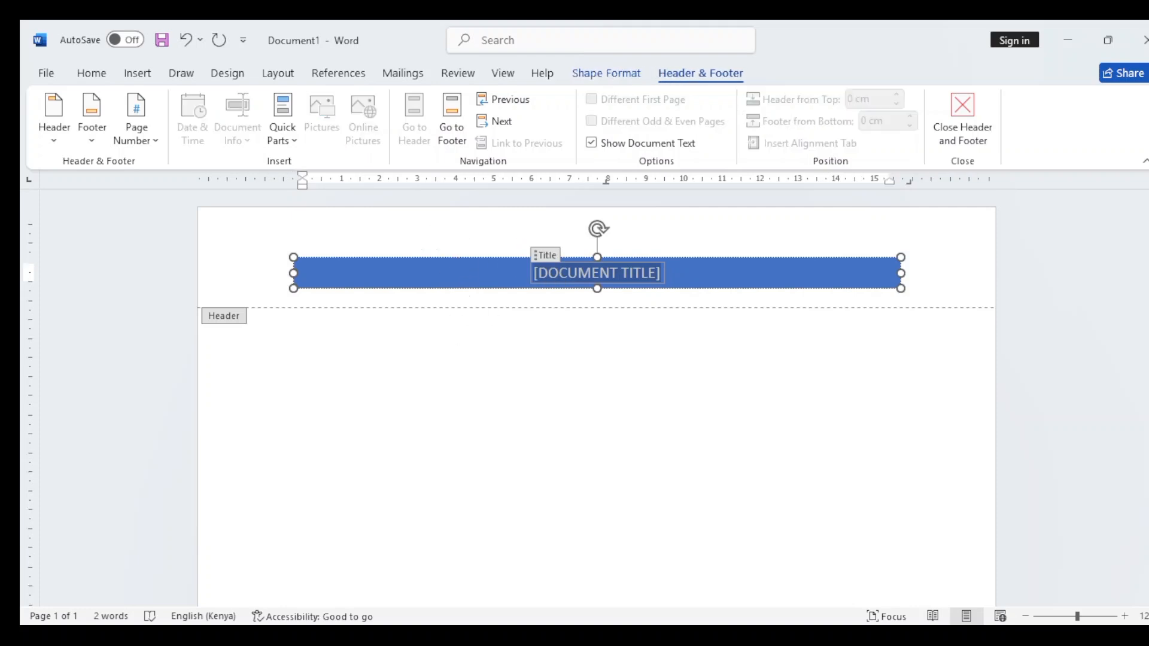
type("ICDL LESSON")
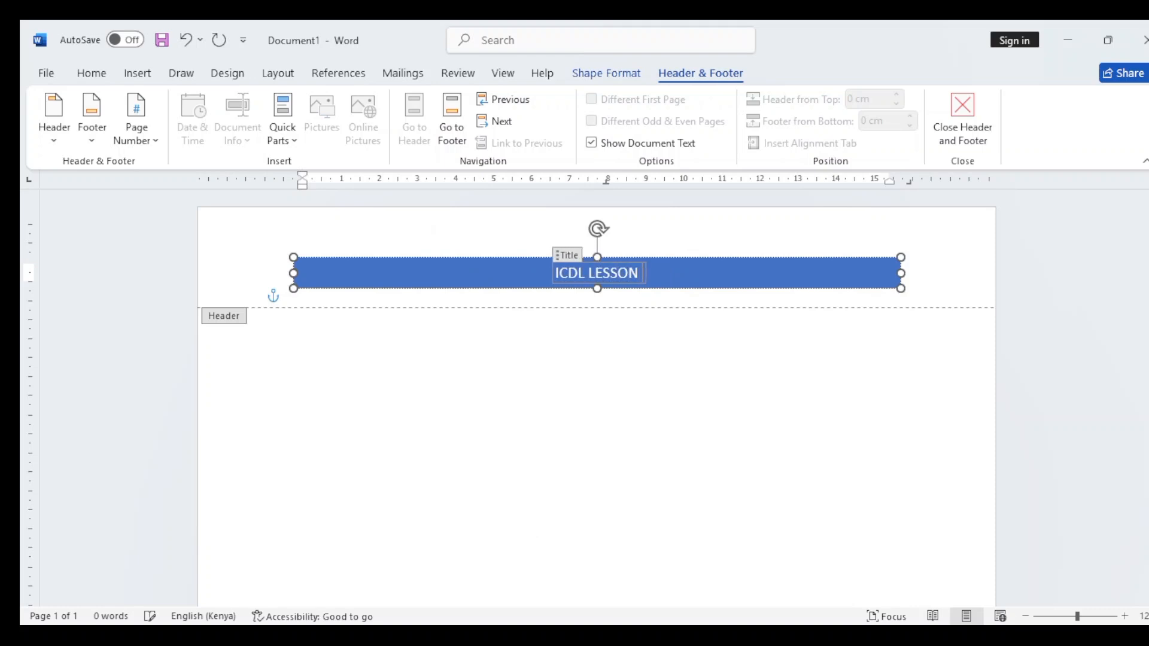
type(" 8")
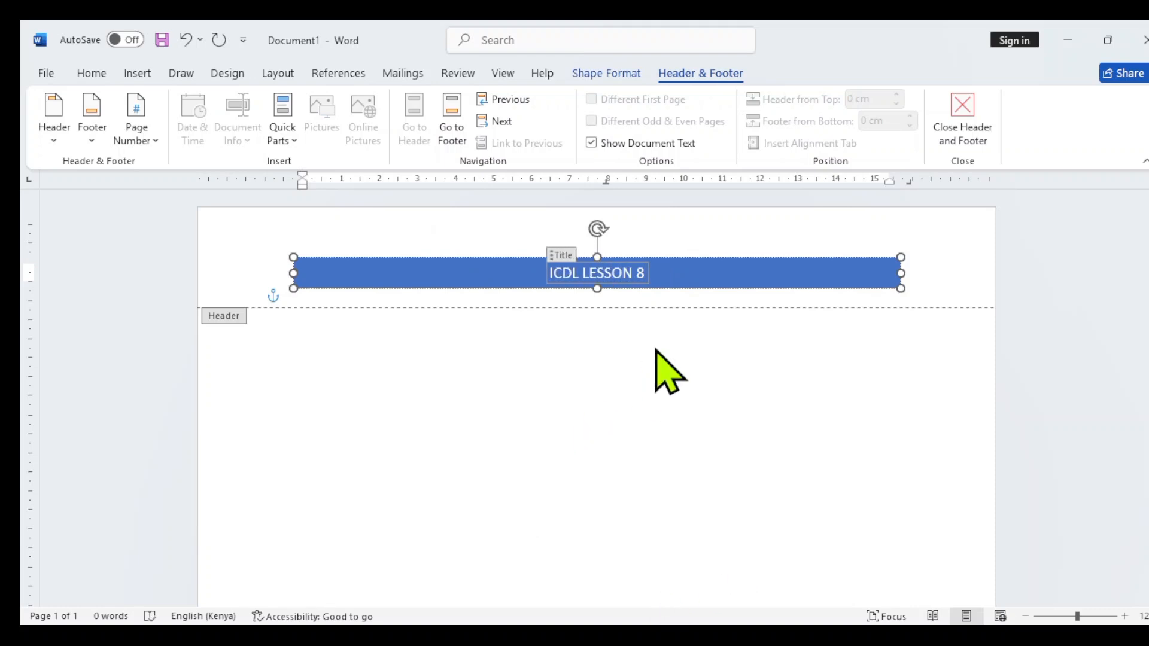
Add the text "Headers" on the header line below the blue title band
left_click(749, 296)
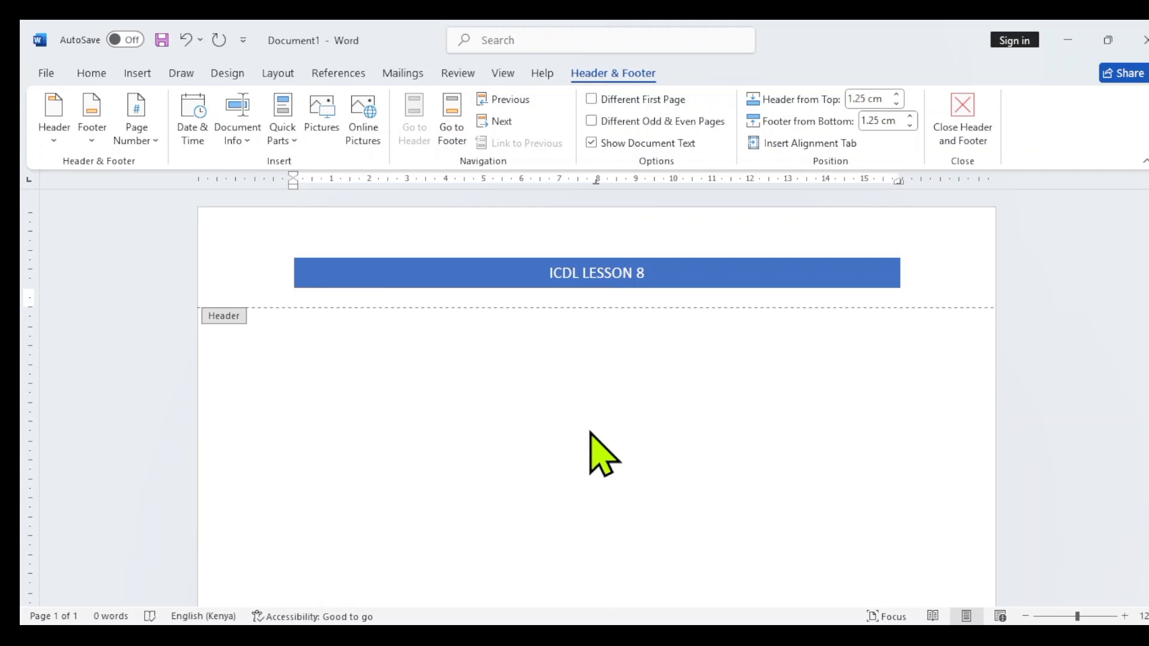
type("Headers")
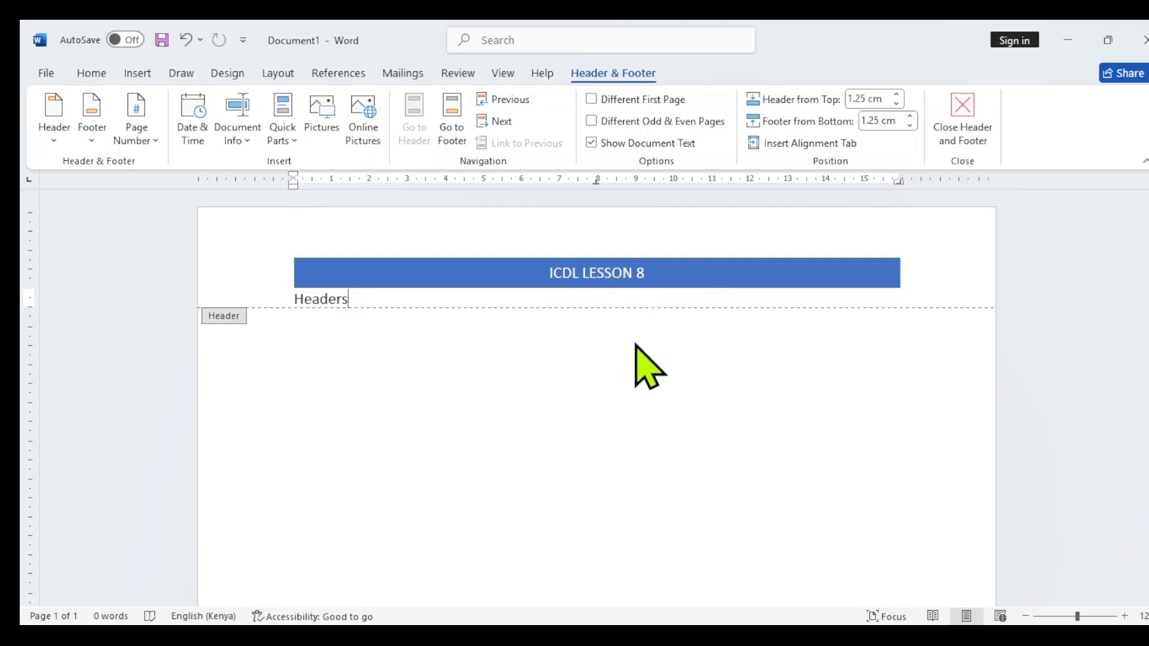
scroll(656, 412, "down", 3)
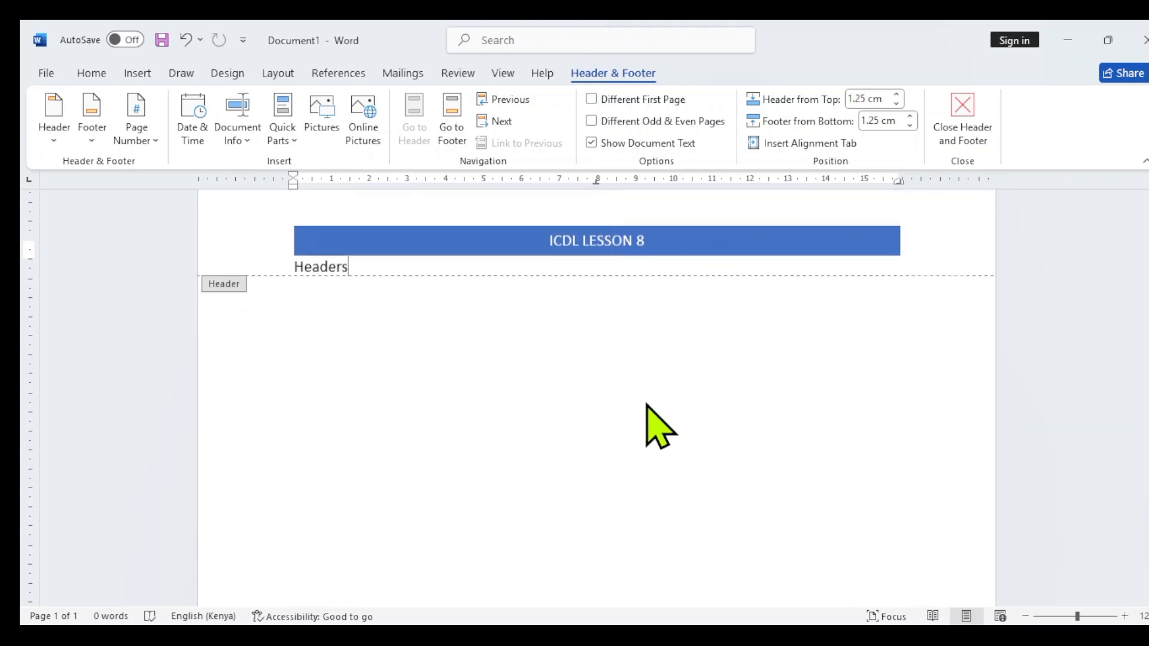
scroll(646, 403, "down", 2)
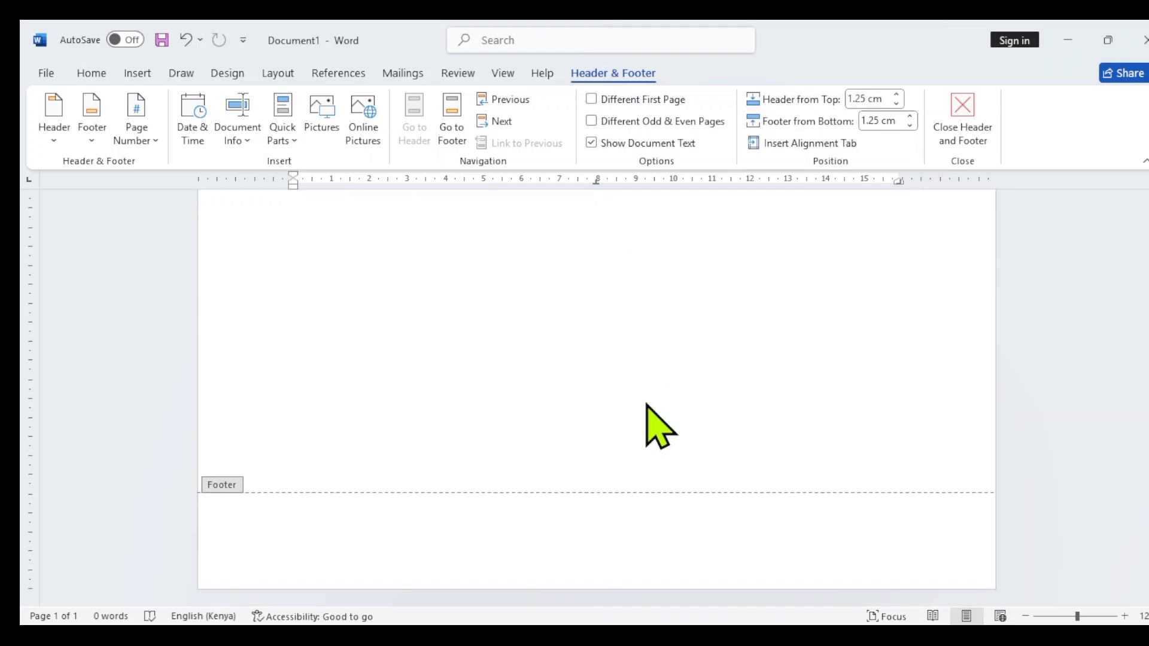
scroll(646, 403, "up", 3)
scroll(646, 404, "up", 3)
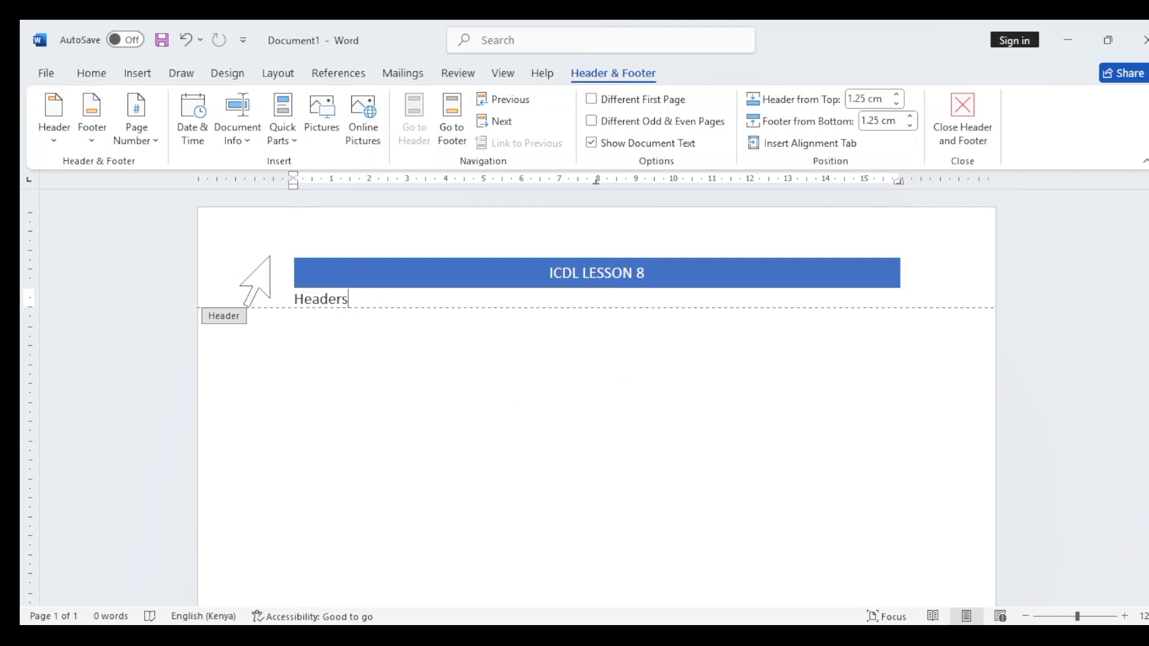
Close the header, add a second page to the document and check the header on both pages
double_click(305, 375)
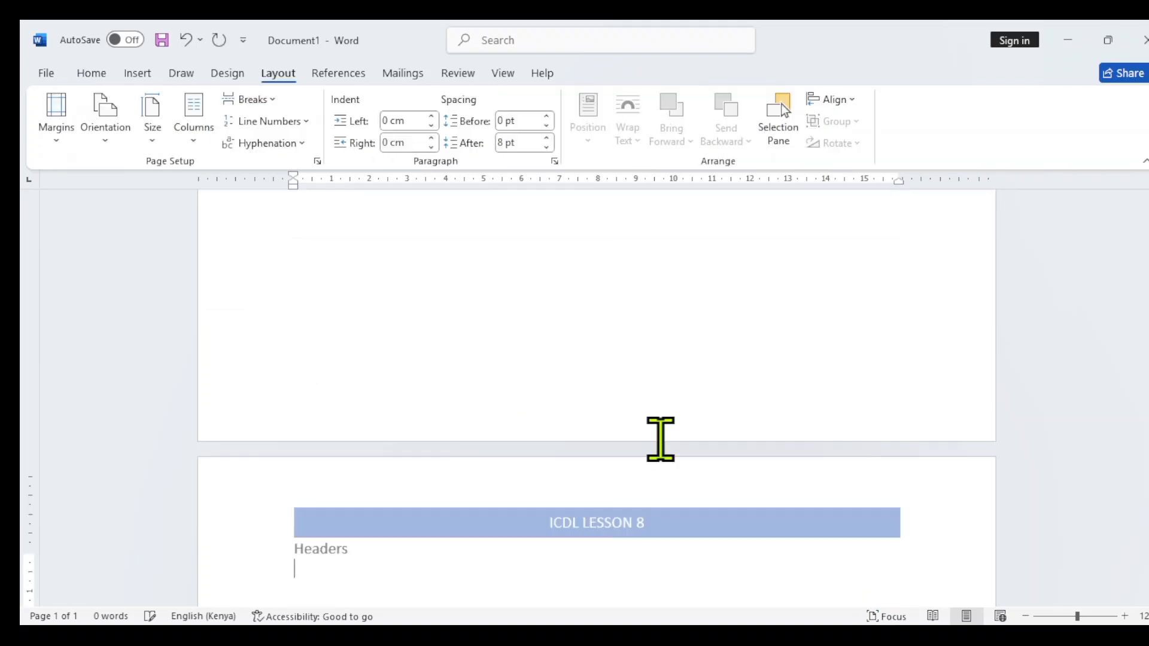
double_click(642, 441)
scroll(611, 419, "up", 2)
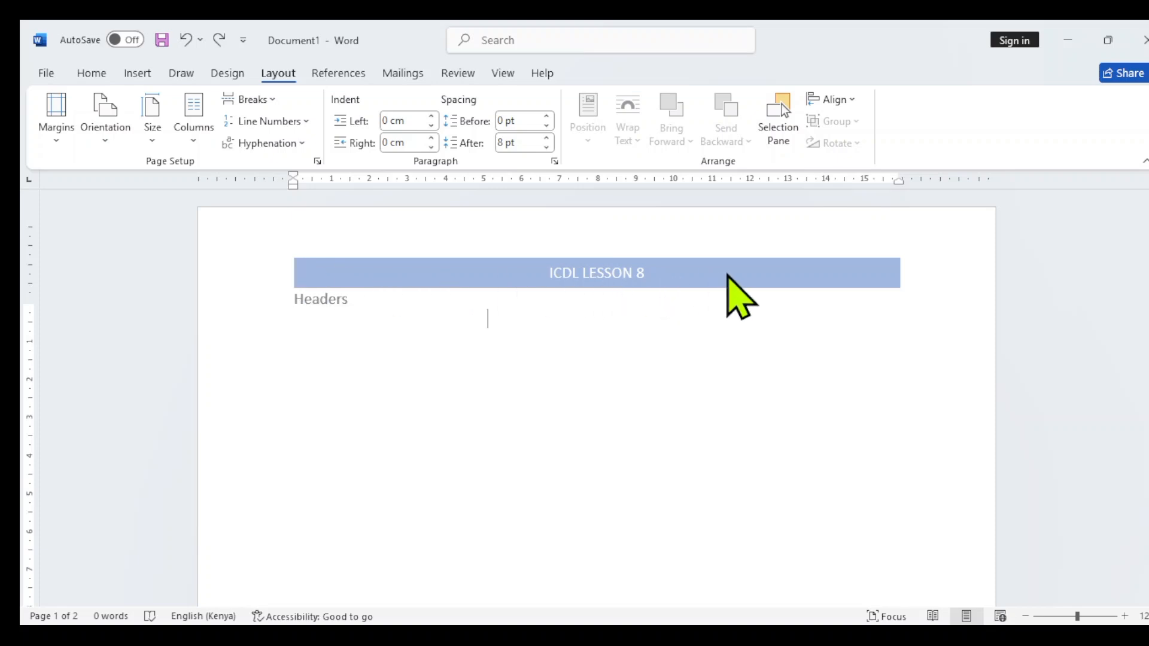
scroll(550, 452, "down", 5)
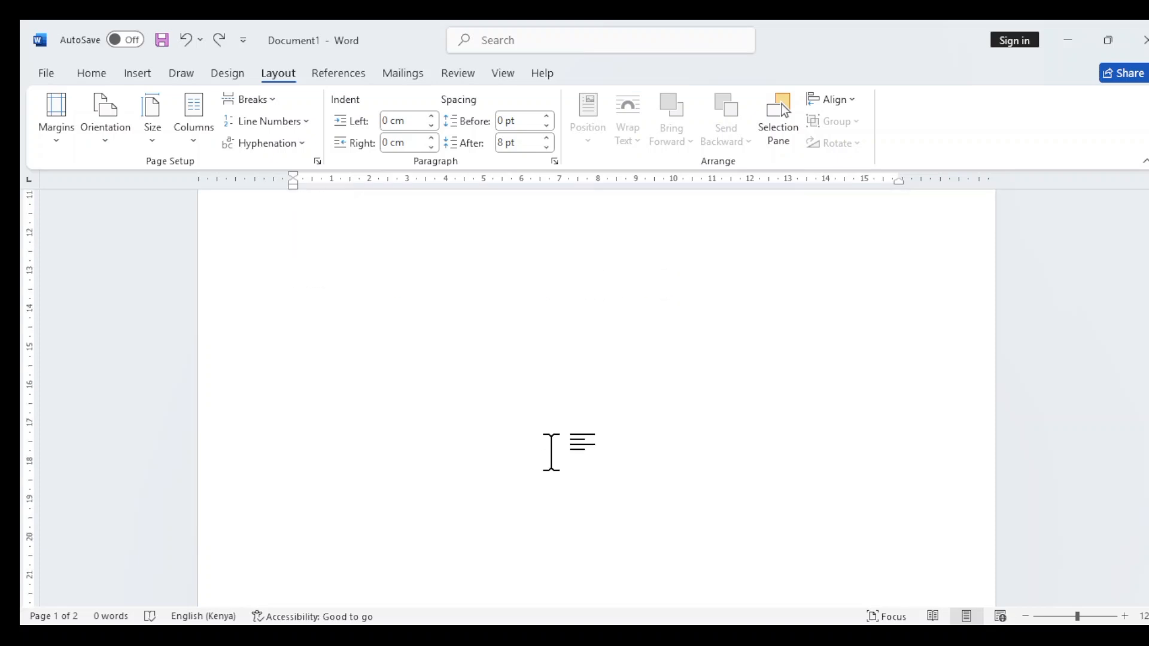
scroll(549, 453, "down", 9)
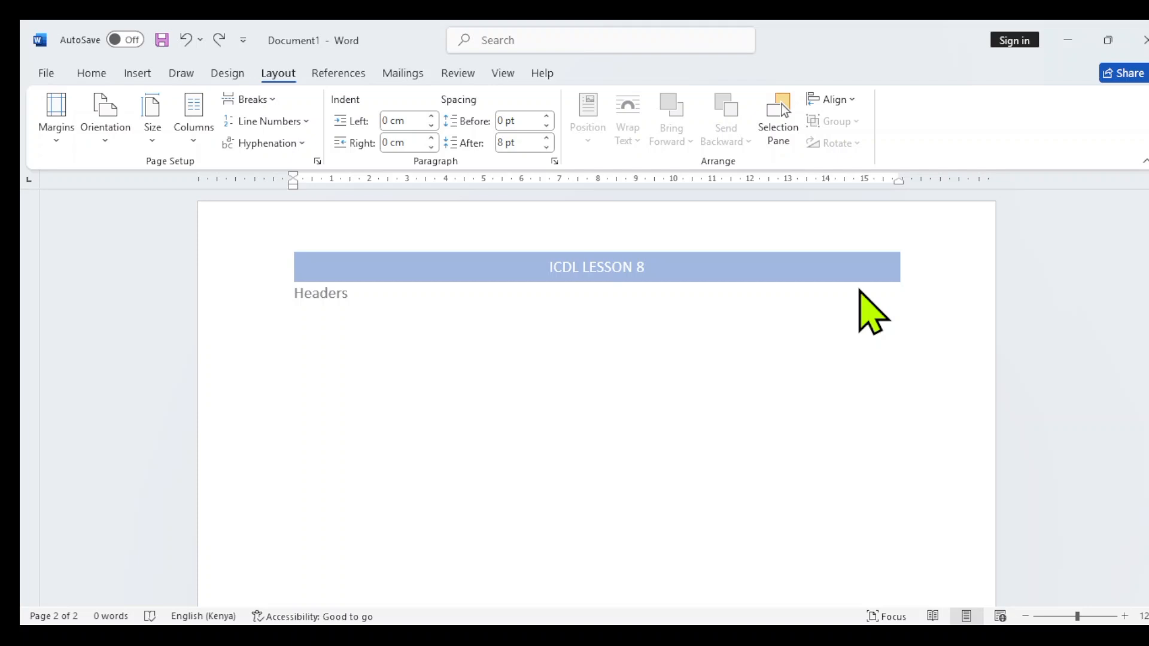
Open the header on page 2 for editing, select its contents, and return to the document body
double_click(771, 444)
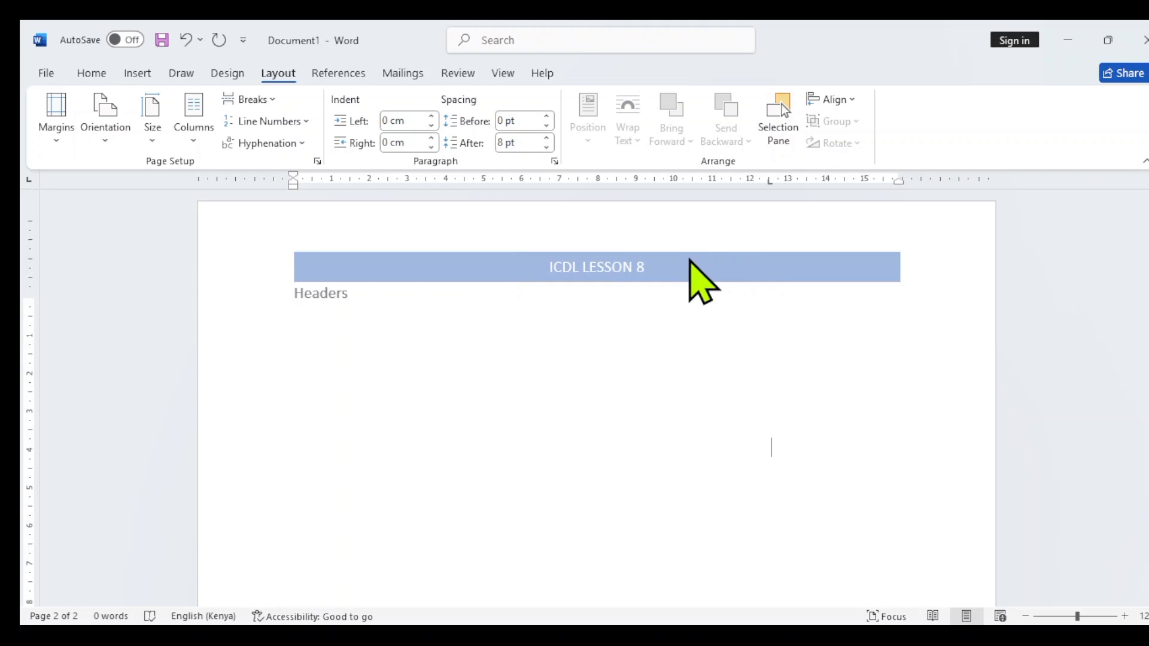
key("ctrl+z")
double_click(694, 263)
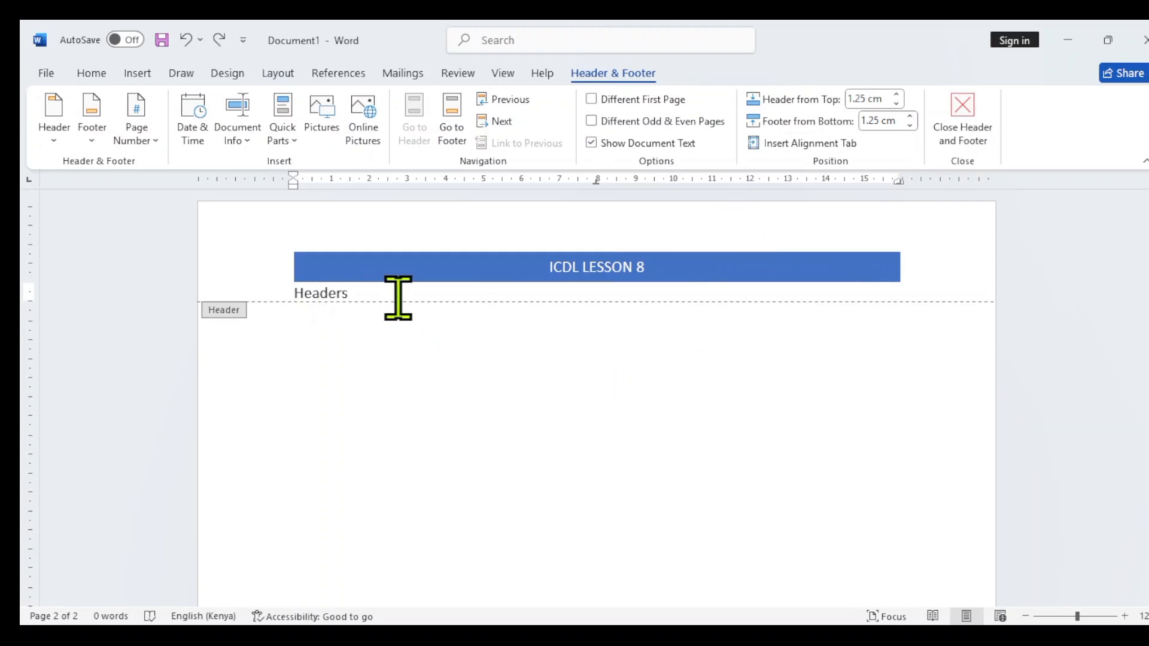
left_click_drag(393, 297, 262, 283)
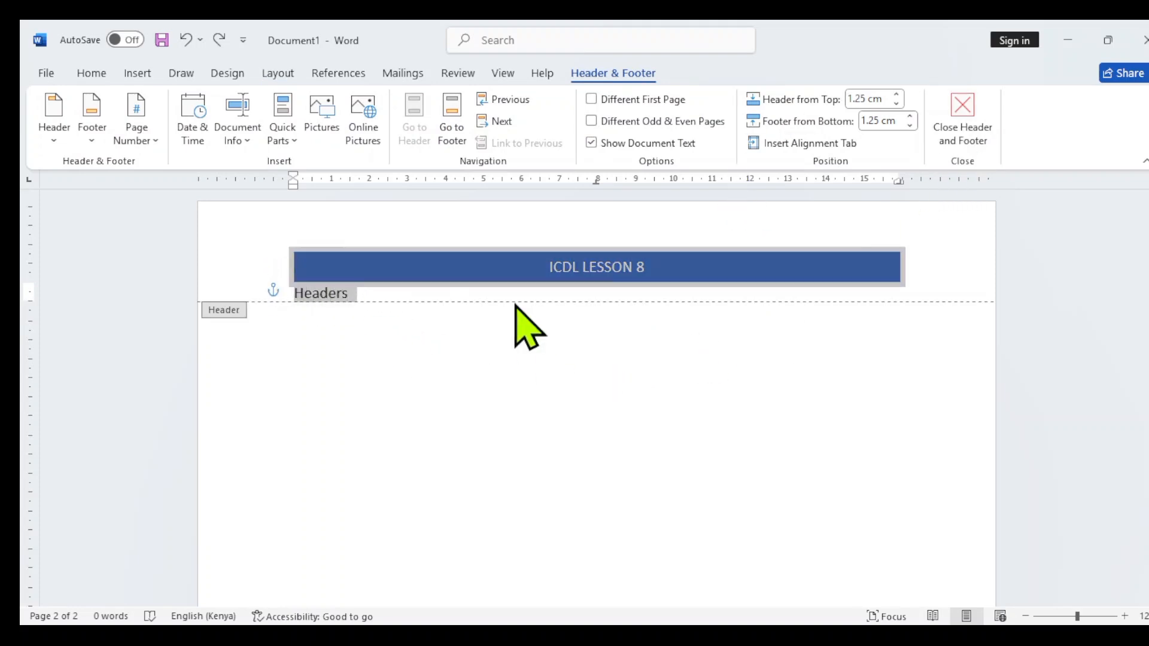
left_click(627, 279)
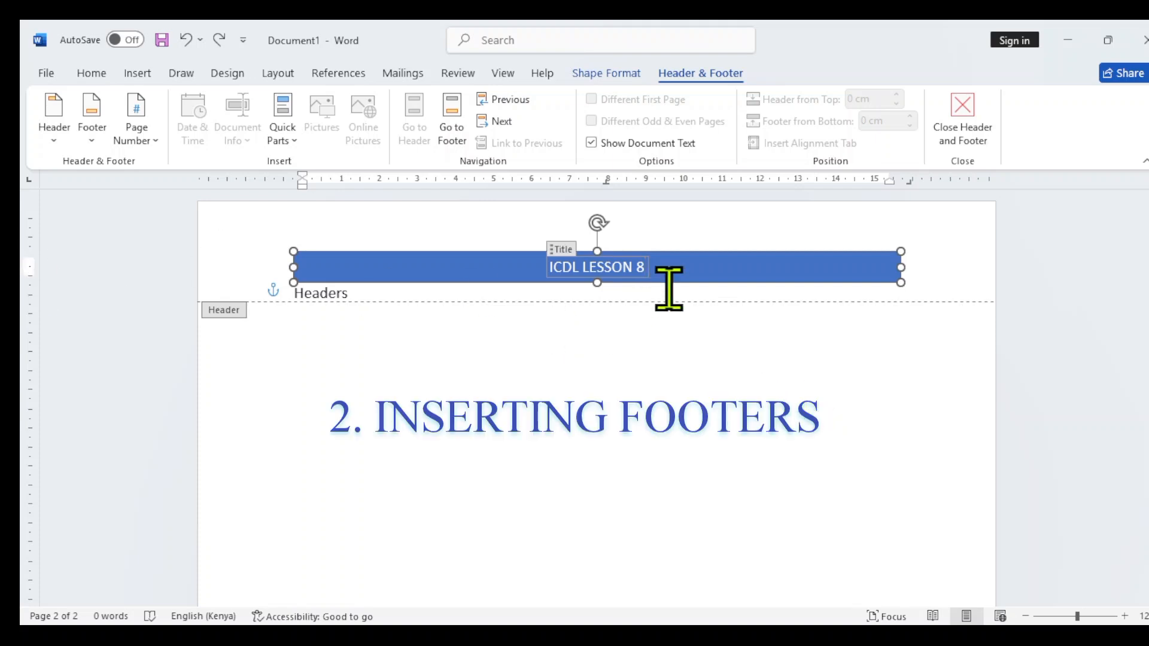
double_click(618, 413)
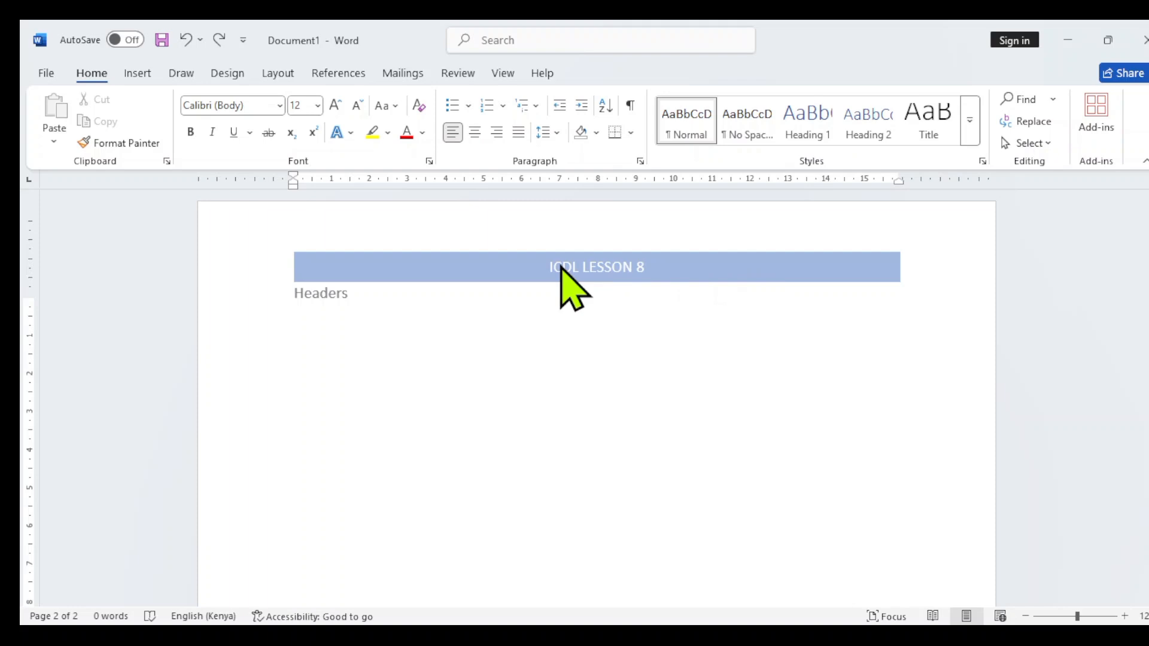
Insert a built-in footer with a blue band holding the document title and the author
scroll(557, 321, "down", 10)
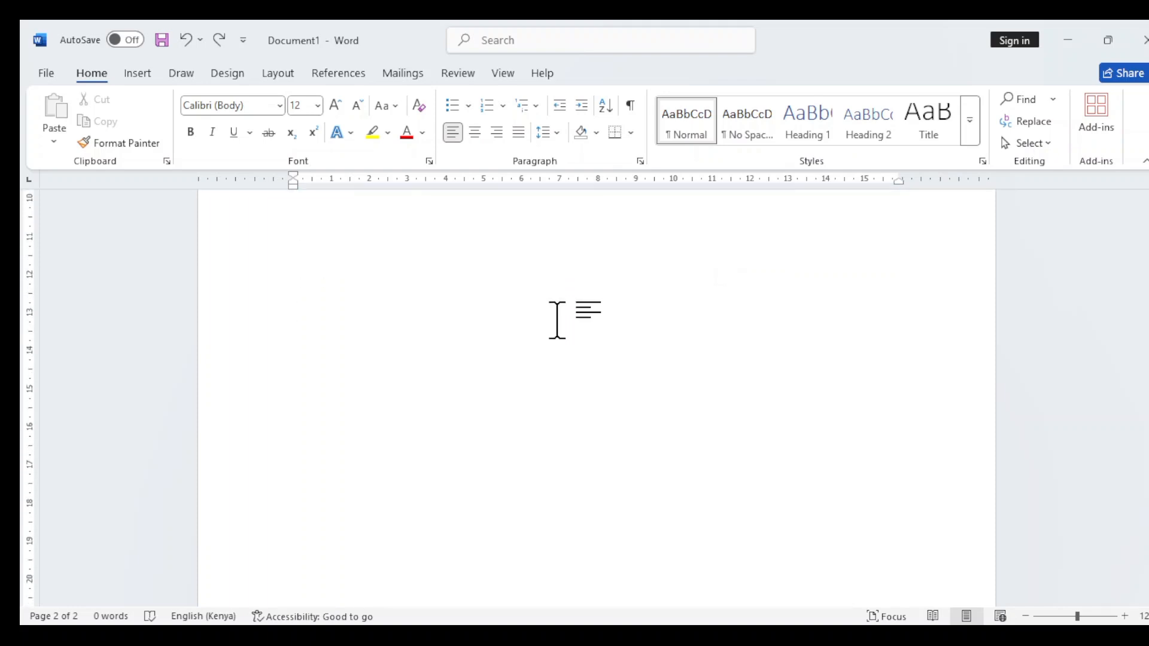
scroll(574, 482, "down", 2)
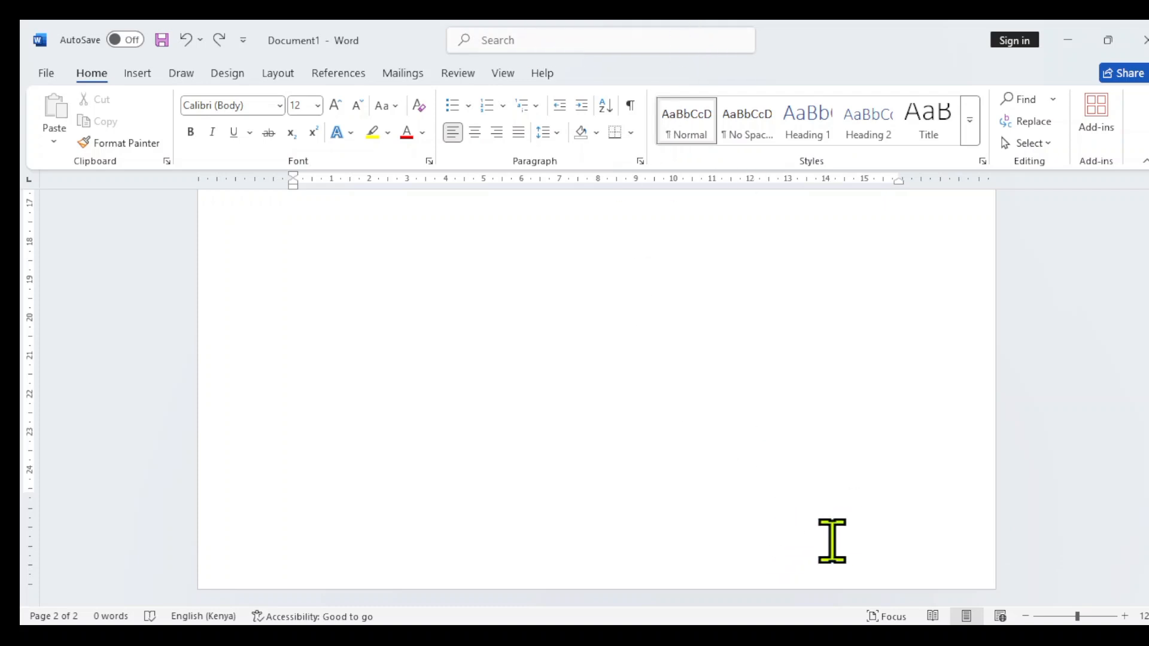
scroll(607, 477, "down", 5)
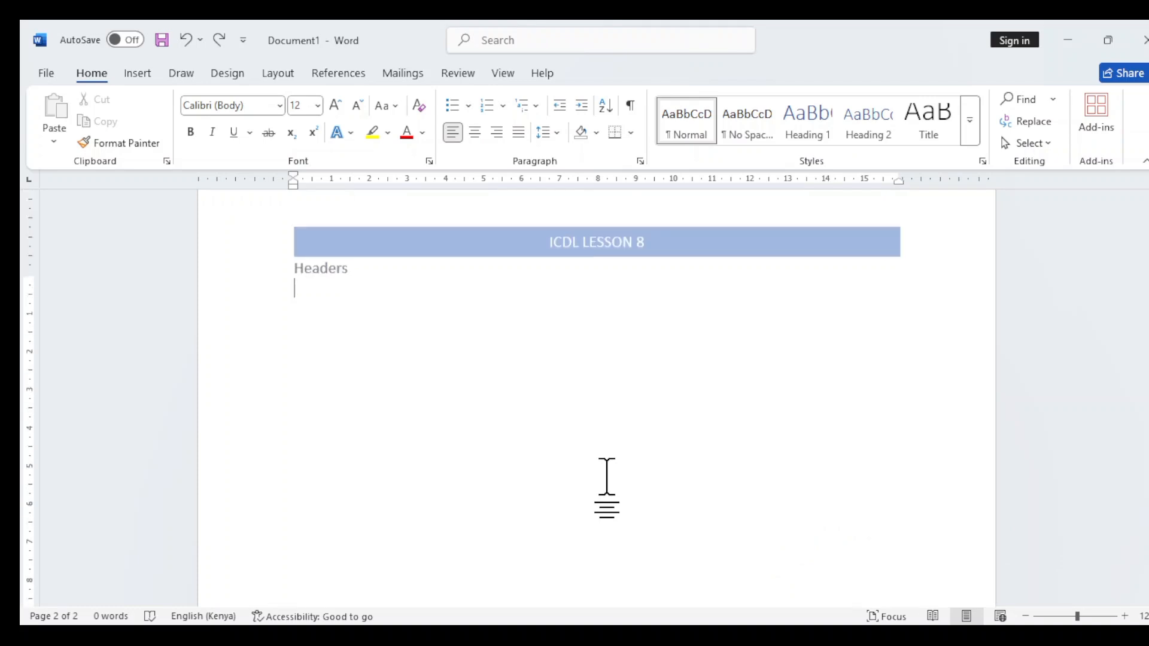
scroll(607, 477, "up", 5)
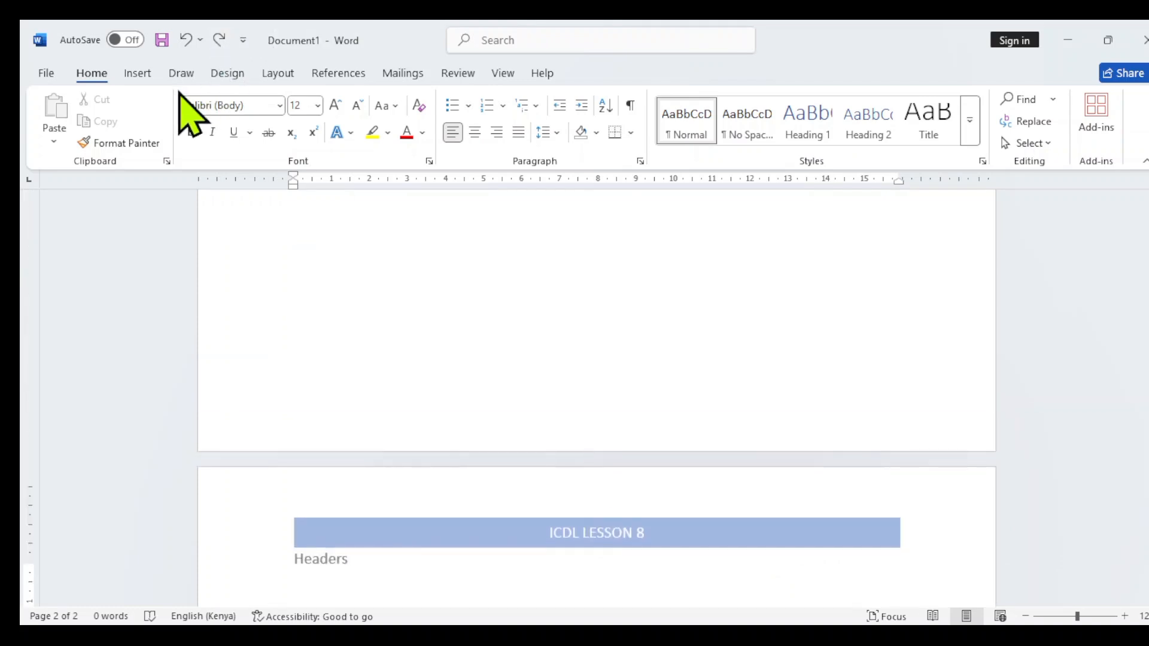
left_click(139, 74)
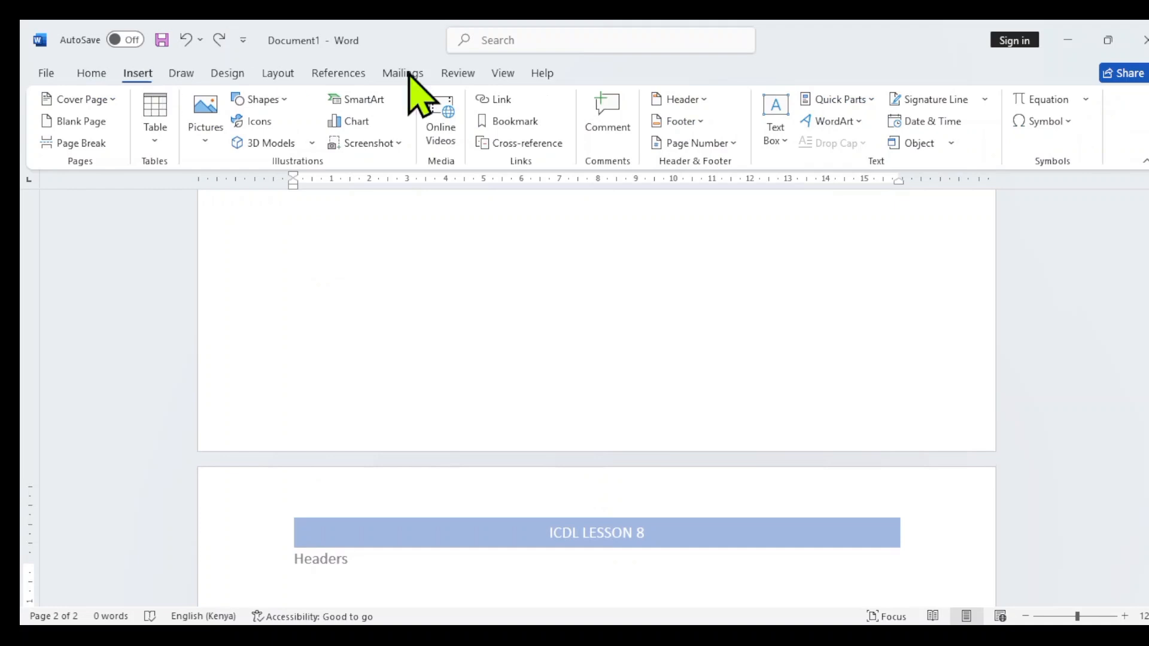
left_click(708, 128)
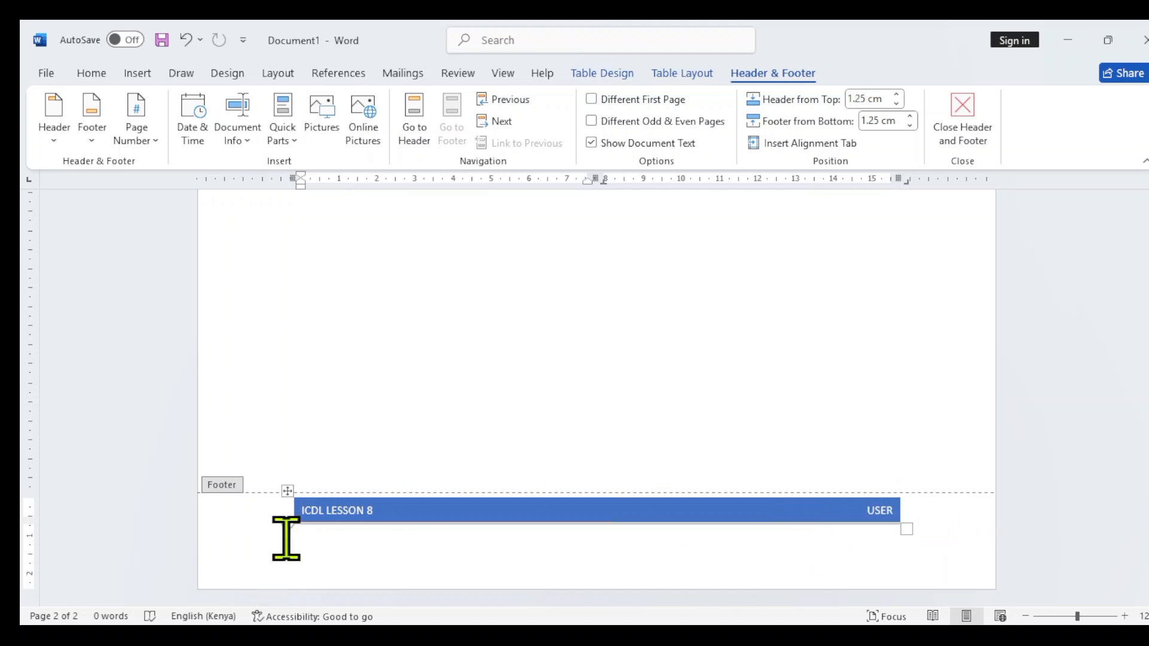
Leave the footer section and check the headers and footers across both pages
double_click(428, 440)
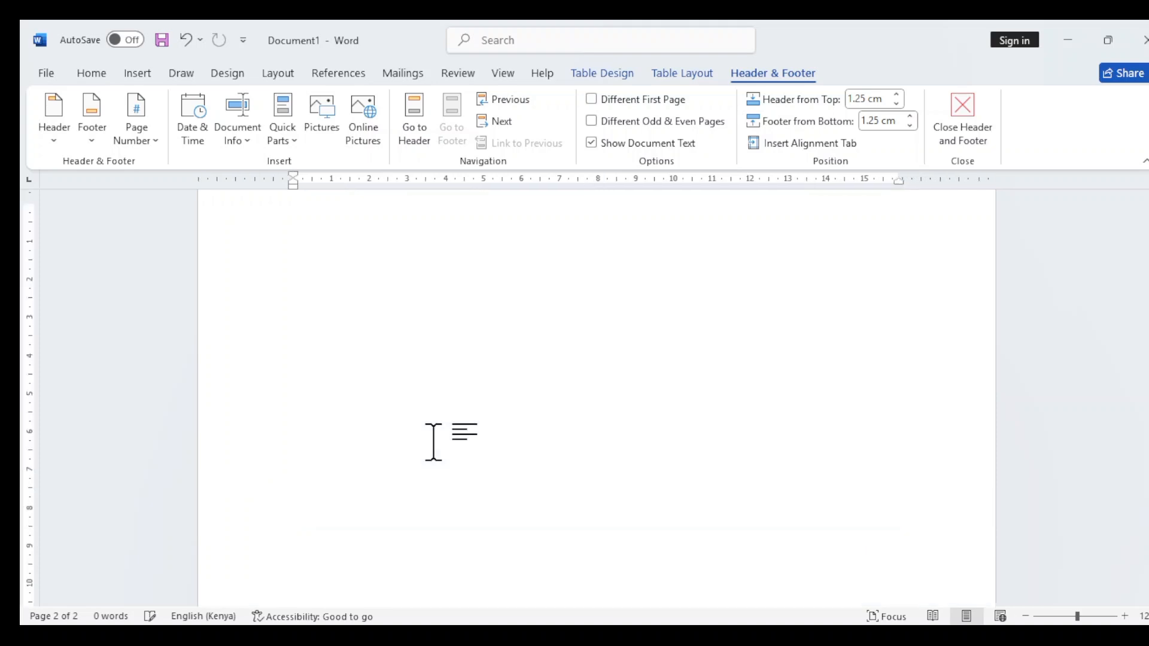
scroll(546, 403, "up", 9)
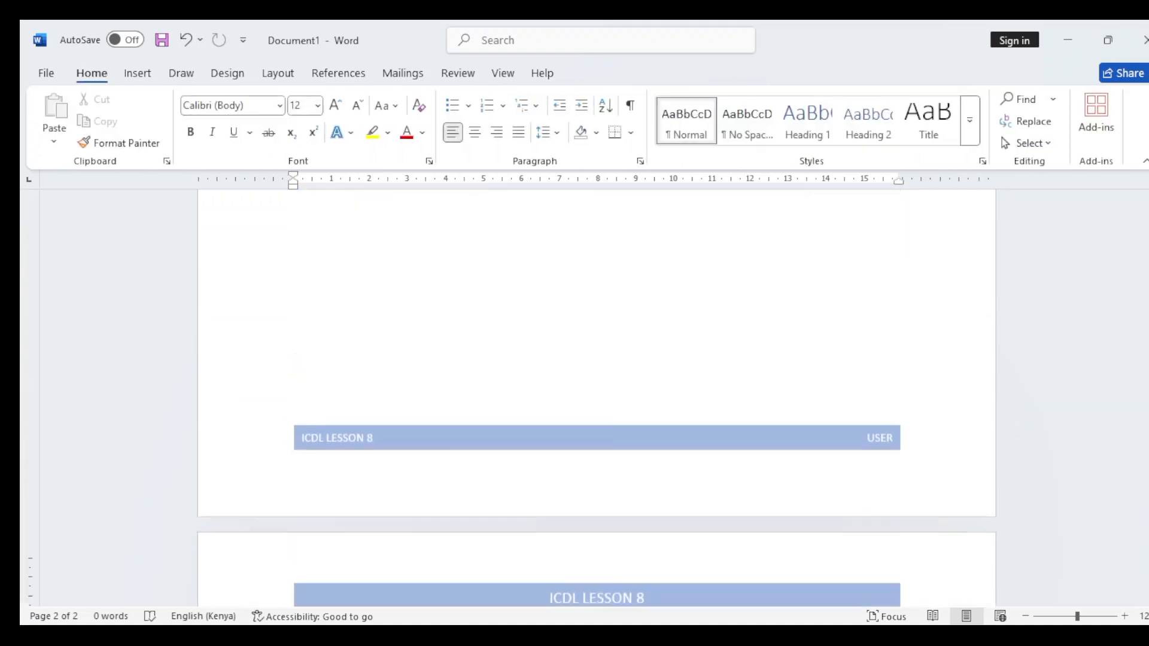
scroll(419, 323, "up", 3)
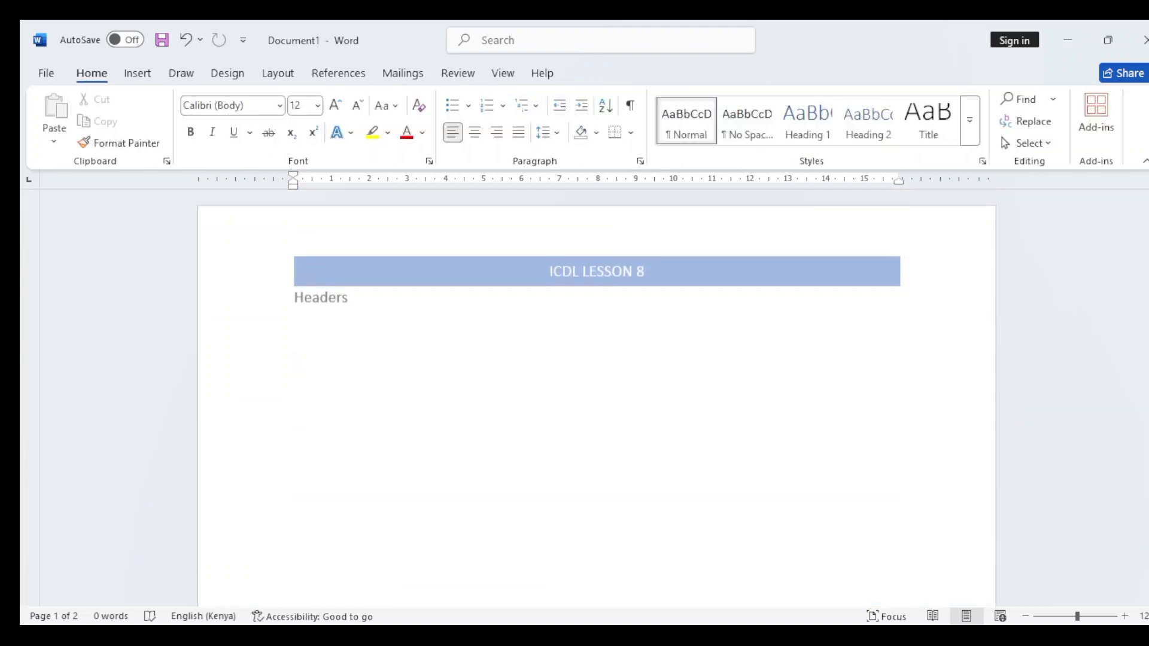
scroll(568, 310, "down", 1)
scroll(562, 333, "down", 10)
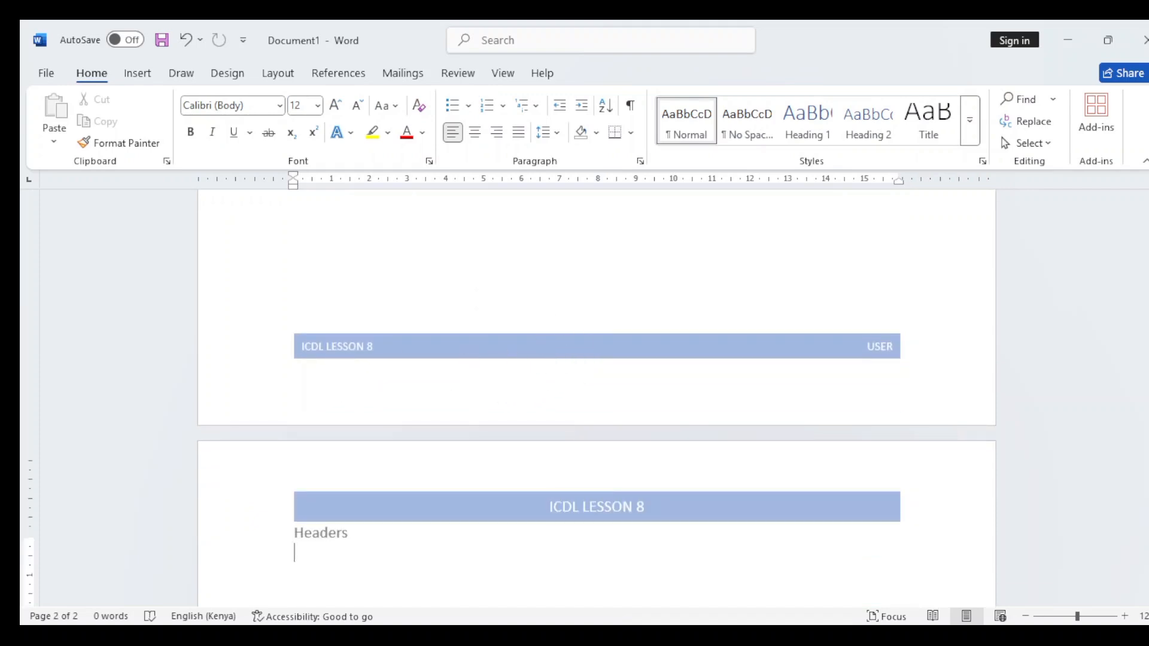
scroll(560, 321, "up", 2)
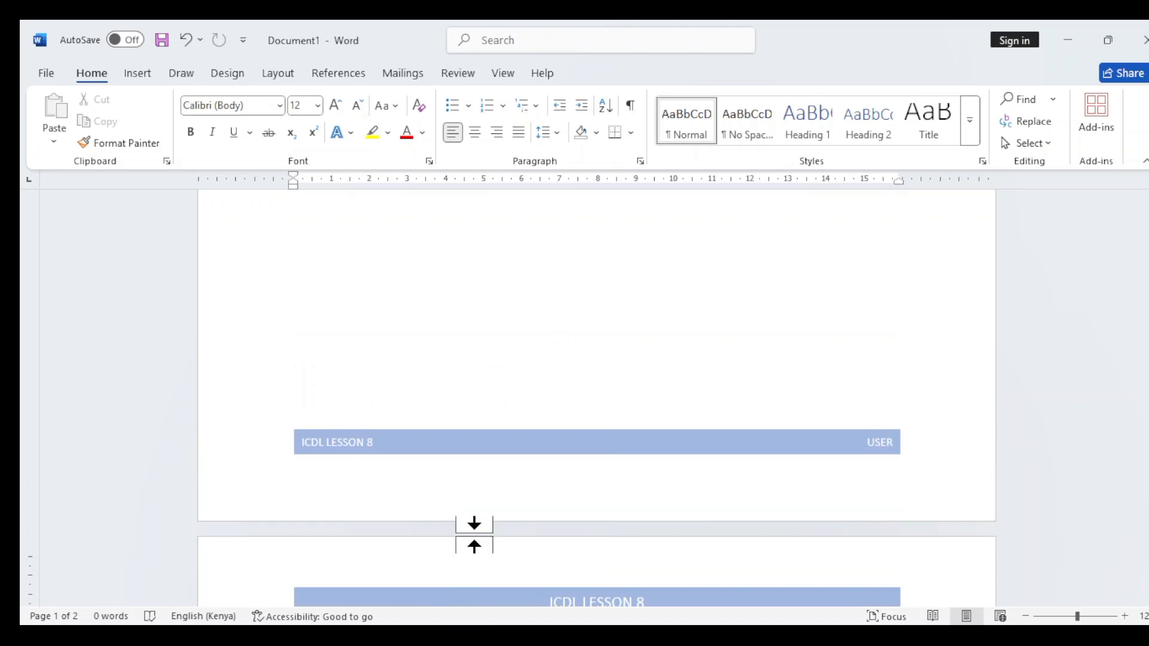
Replace the title text in the page 1 footer with "FOOTER", close the footer section and check the page header
double_click(450, 442)
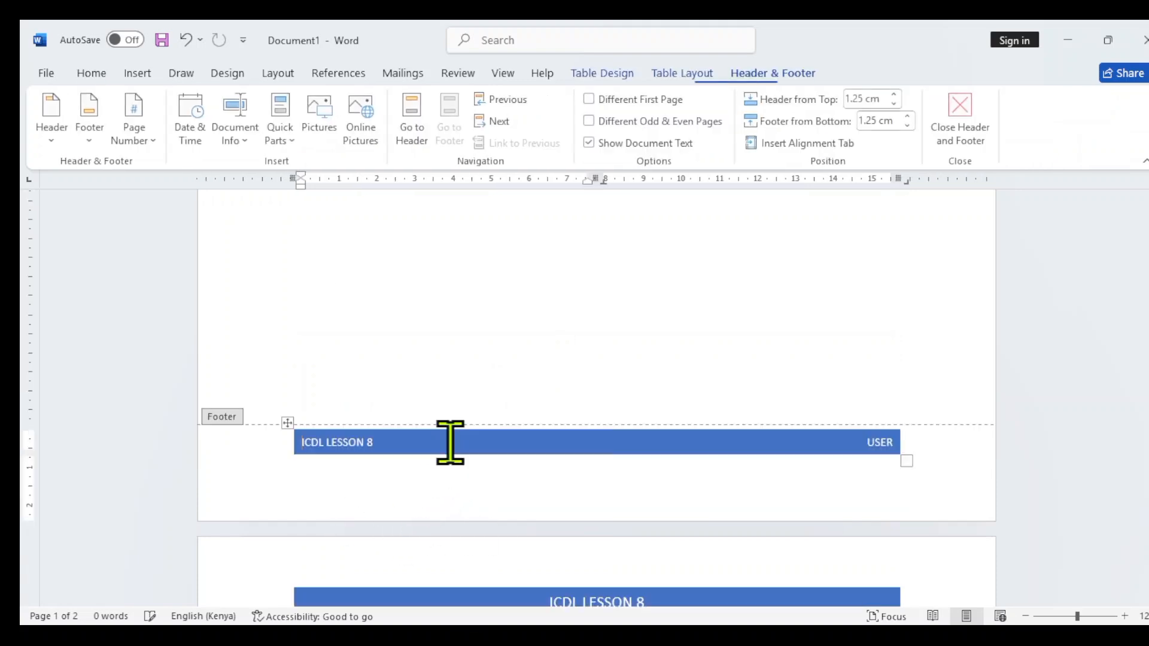
left_click(428, 442)
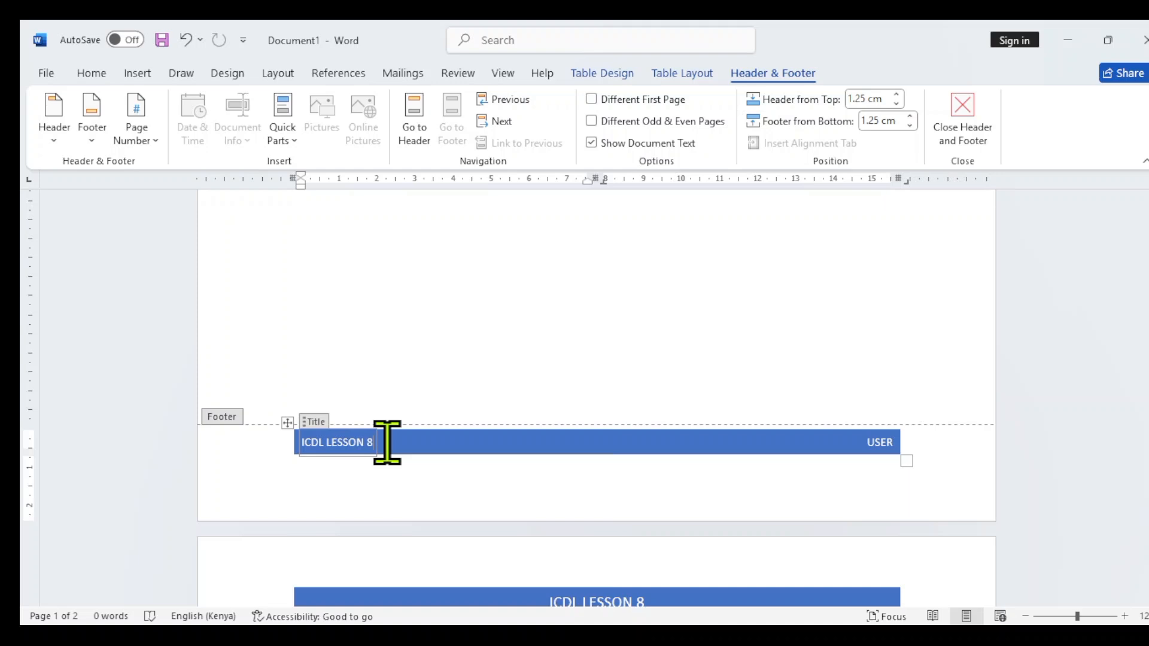
key("BackSpace")
key("BackSpace")
key("BackSpace")
key("BackSpace")
key("BackSpace")
key("BackSpace")
key("BackSpace")
key("BackSpace")
key("BackSpace")
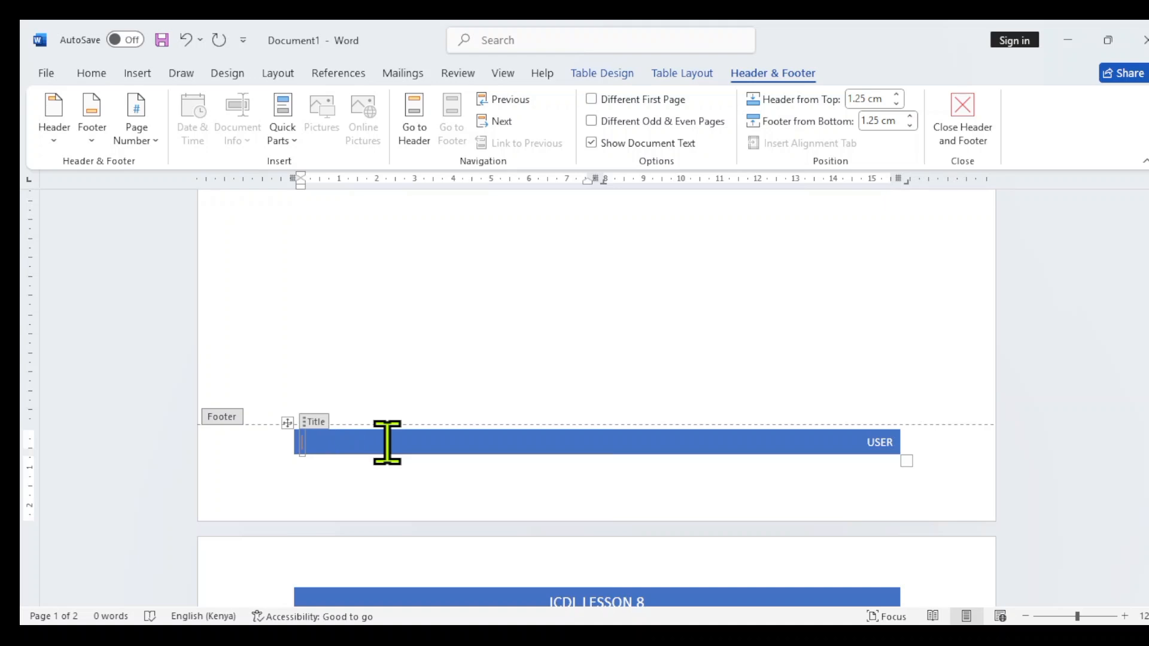
type("FOOTER")
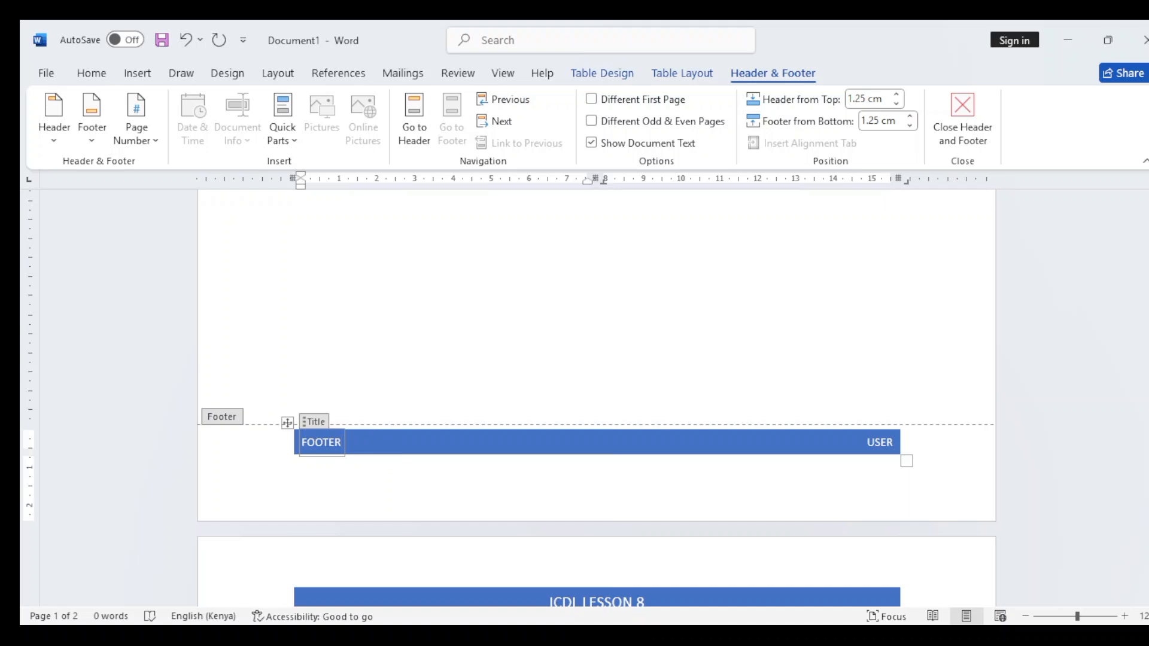
double_click(584, 269)
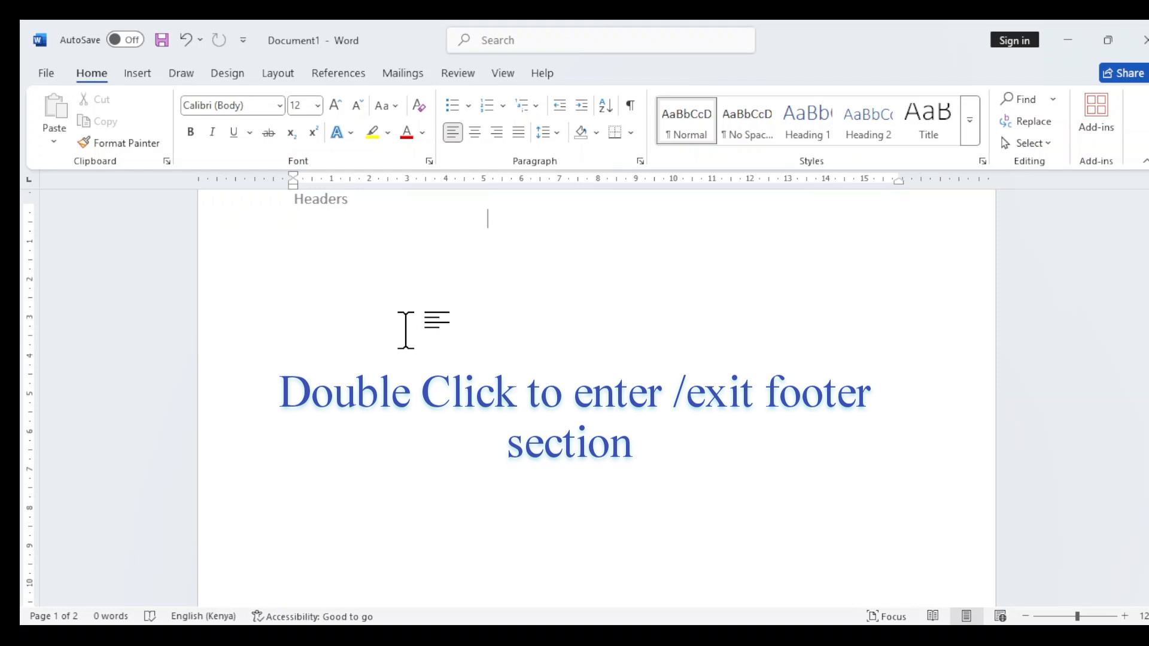
scroll(405, 331, "up", 3)
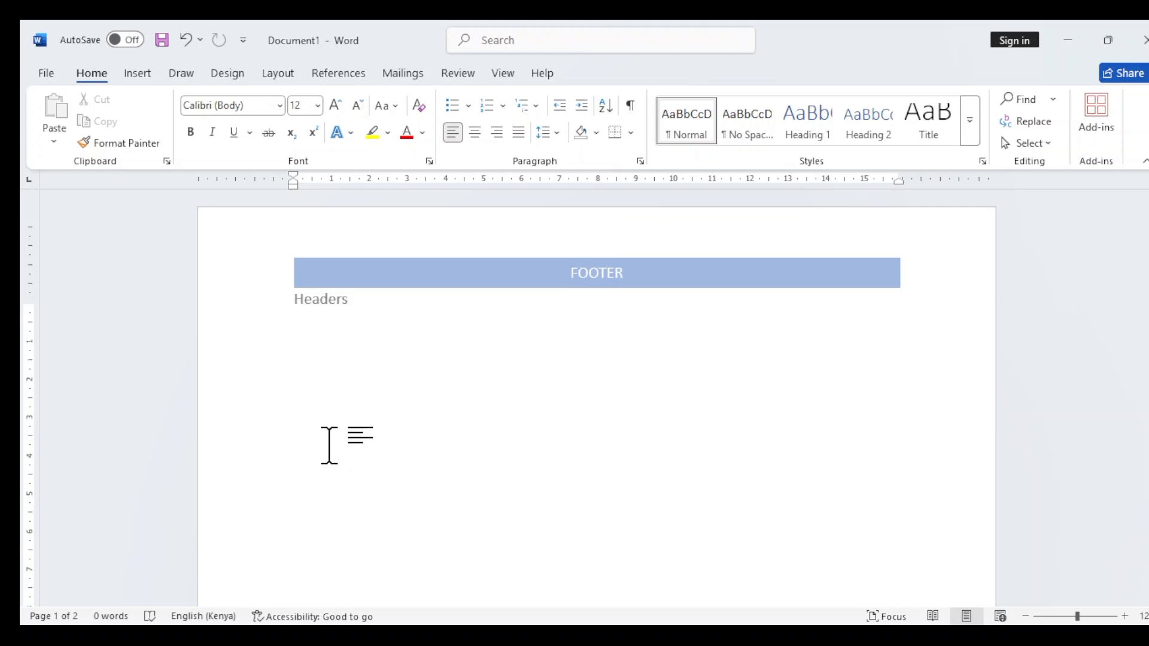
Open the page 1 header for editing and place the cursor in the page 1 footer, below the blue band
double_click(485, 258)
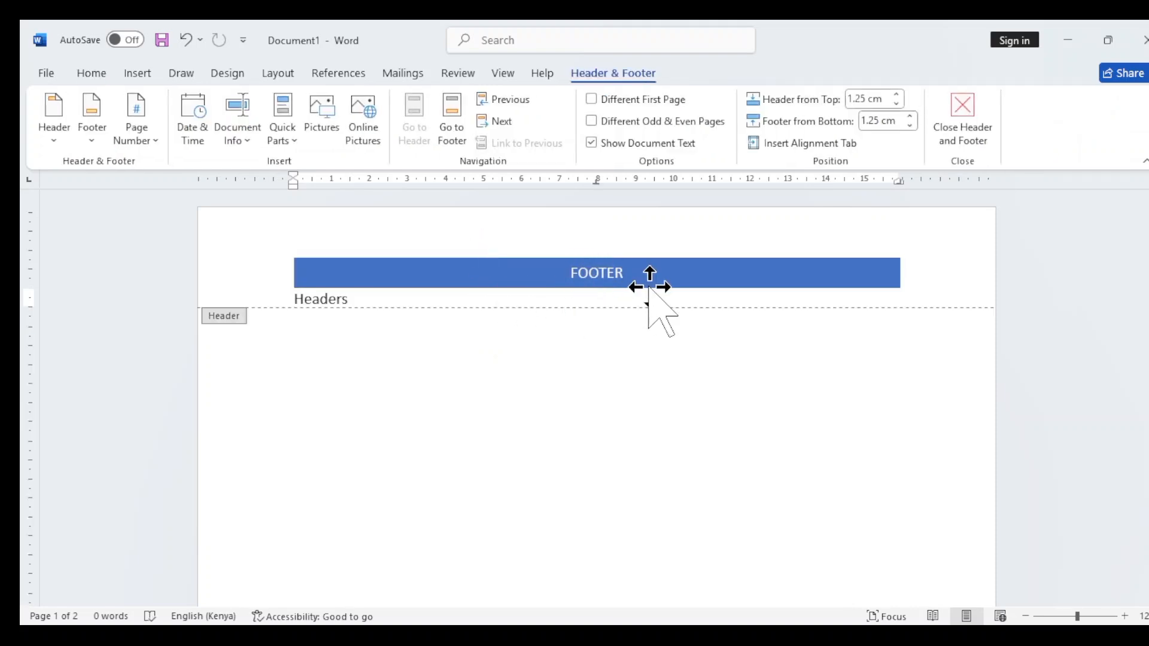
scroll(639, 332, "down", 3)
scroll(639, 332, "down", 5)
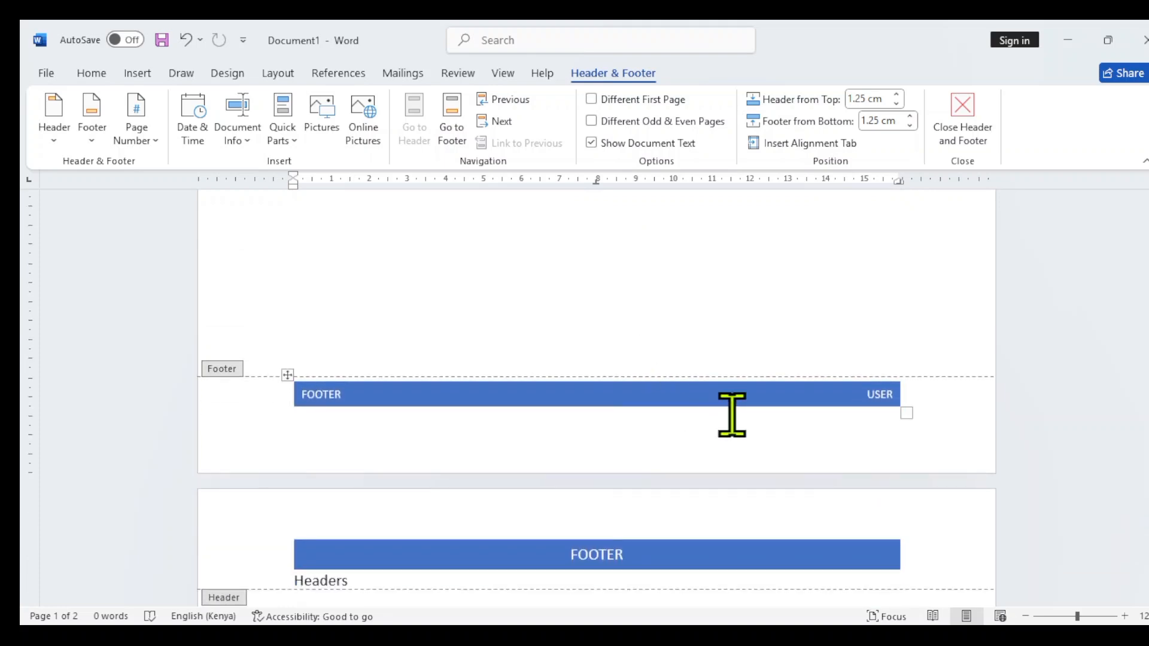
left_click(643, 411)
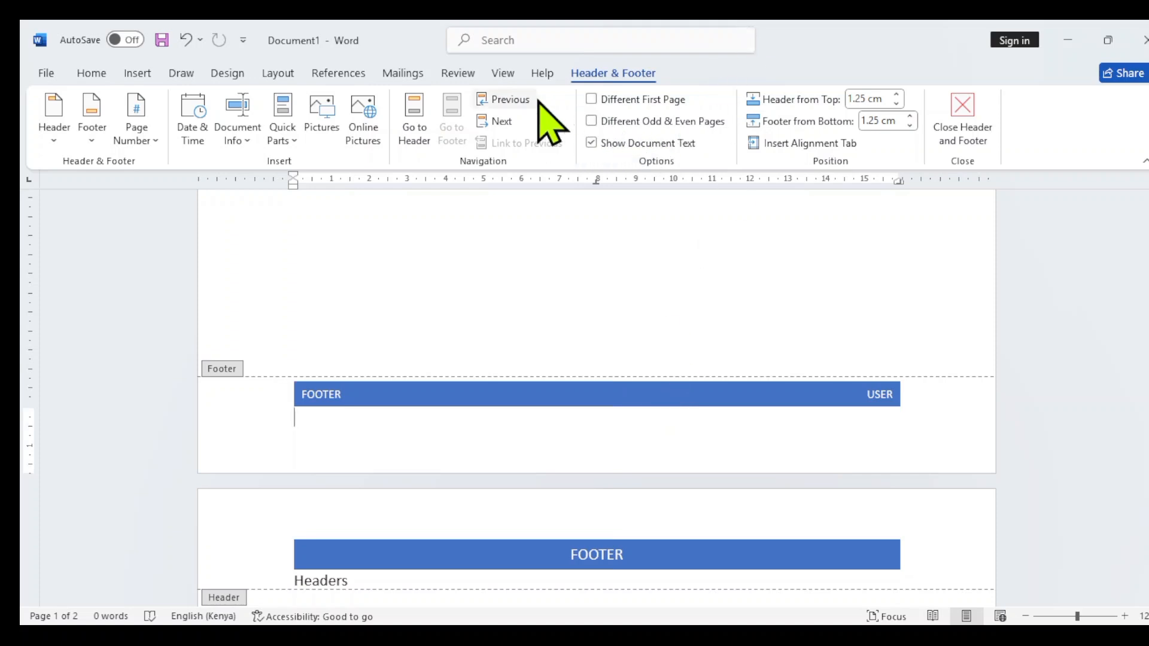
Replace the blue-band footer with the built-in three-column "[Type here]" footer, return to the document body and check the page 1 header
left_click(228, 73)
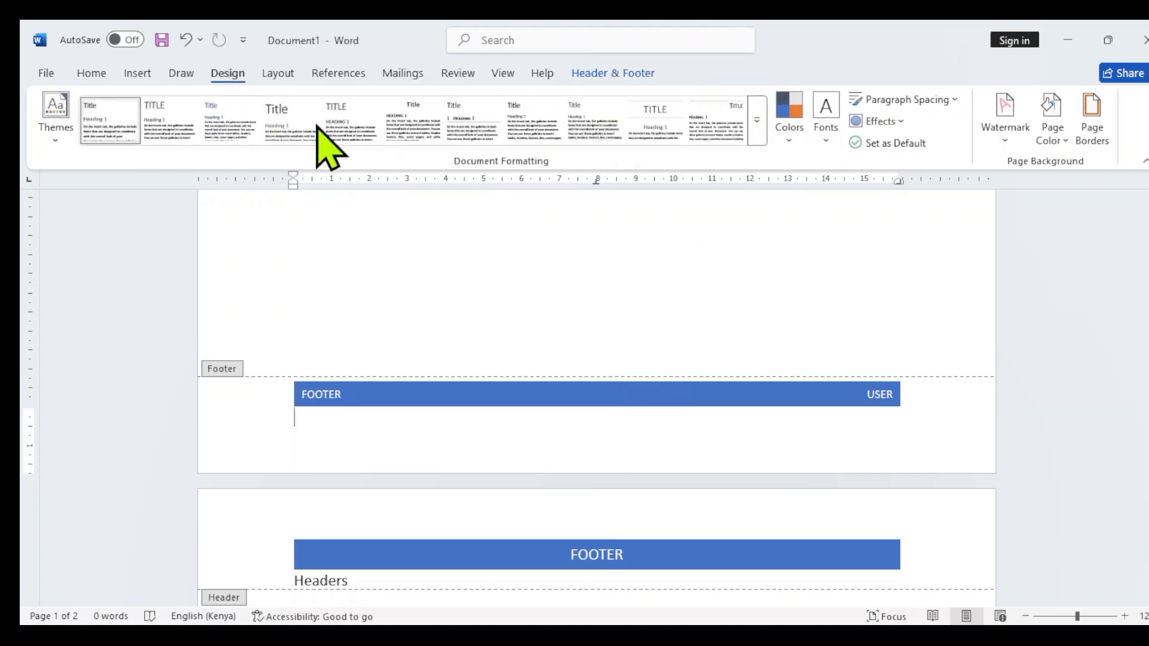
left_click(277, 74)
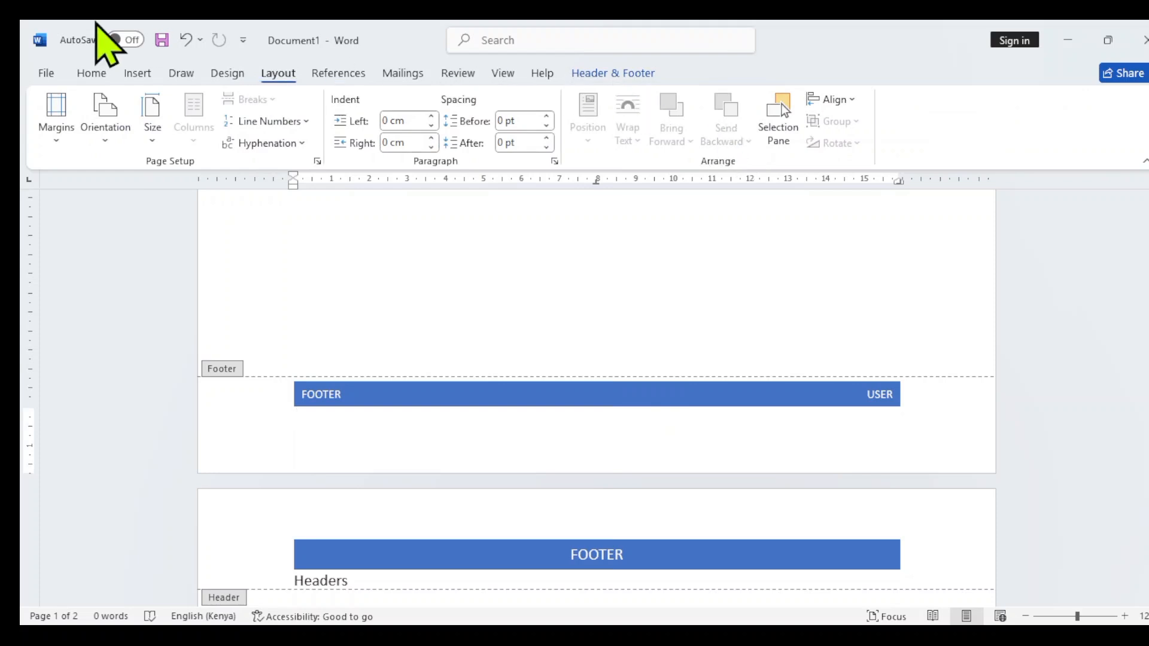
left_click(137, 74)
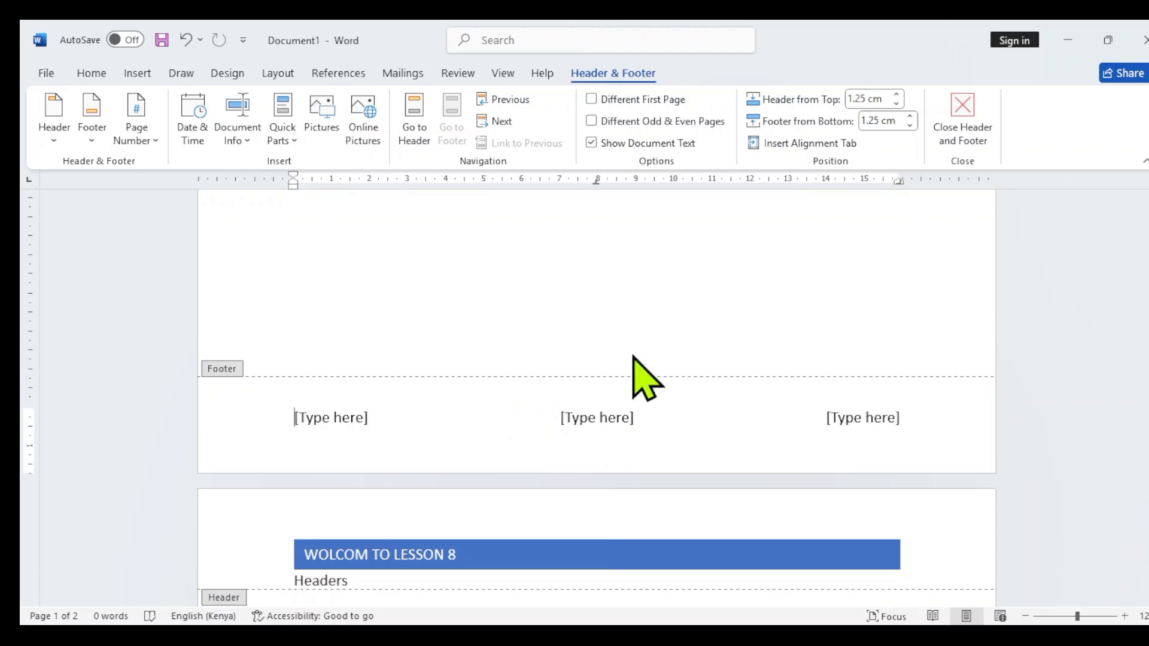
double_click(641, 315)
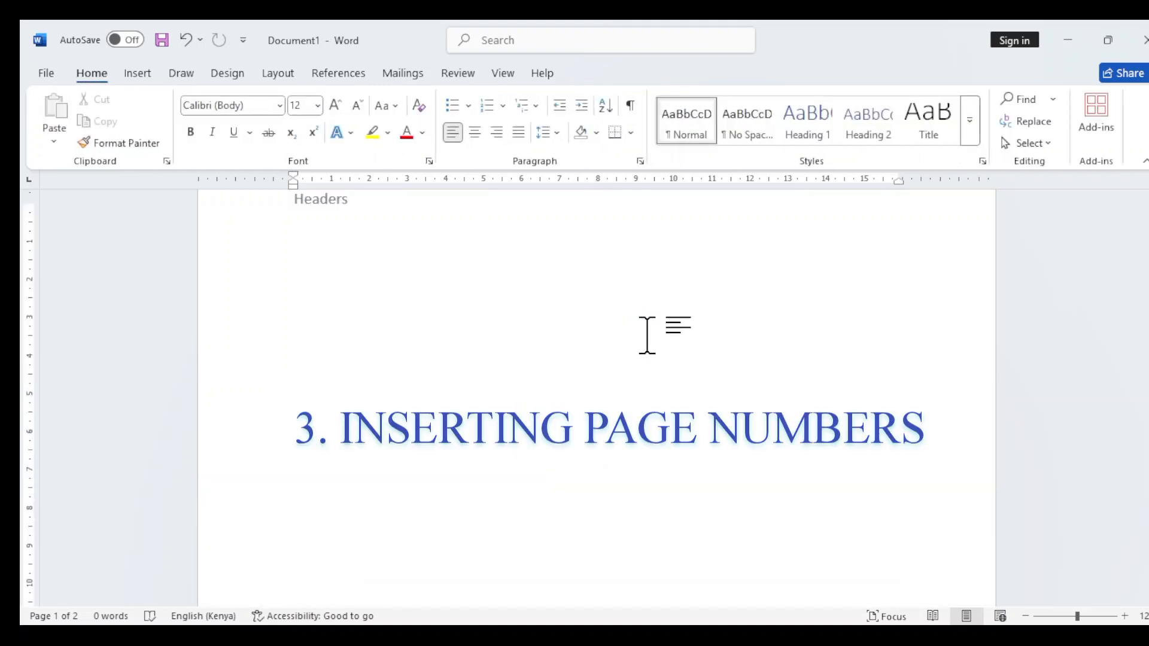
scroll(267, 290, "up", 2)
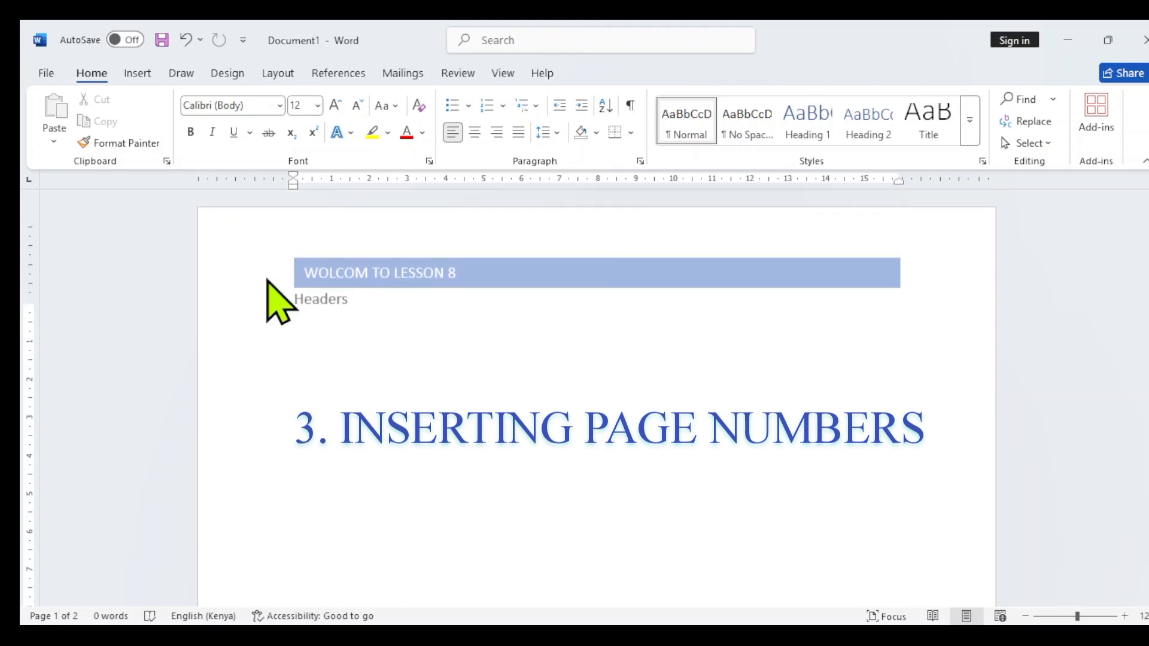
Insert a right-aligned page number in the "Page | 1" style in the footer and check the numbering on page 2
left_click(129, 71)
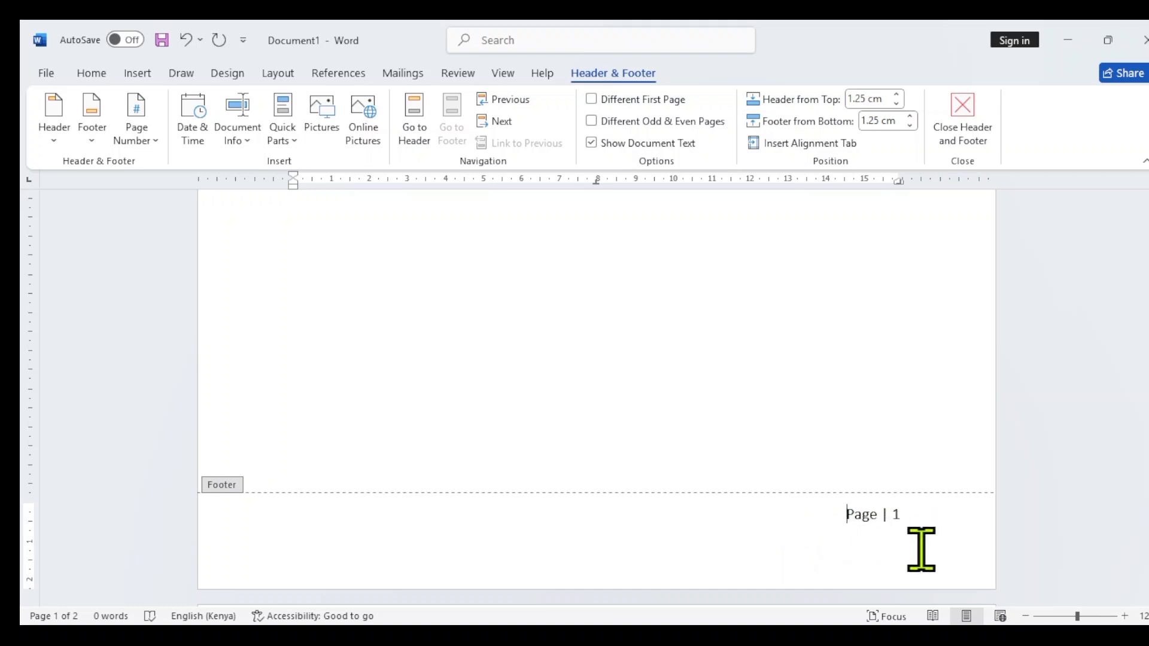
scroll(920, 549, "down", 5)
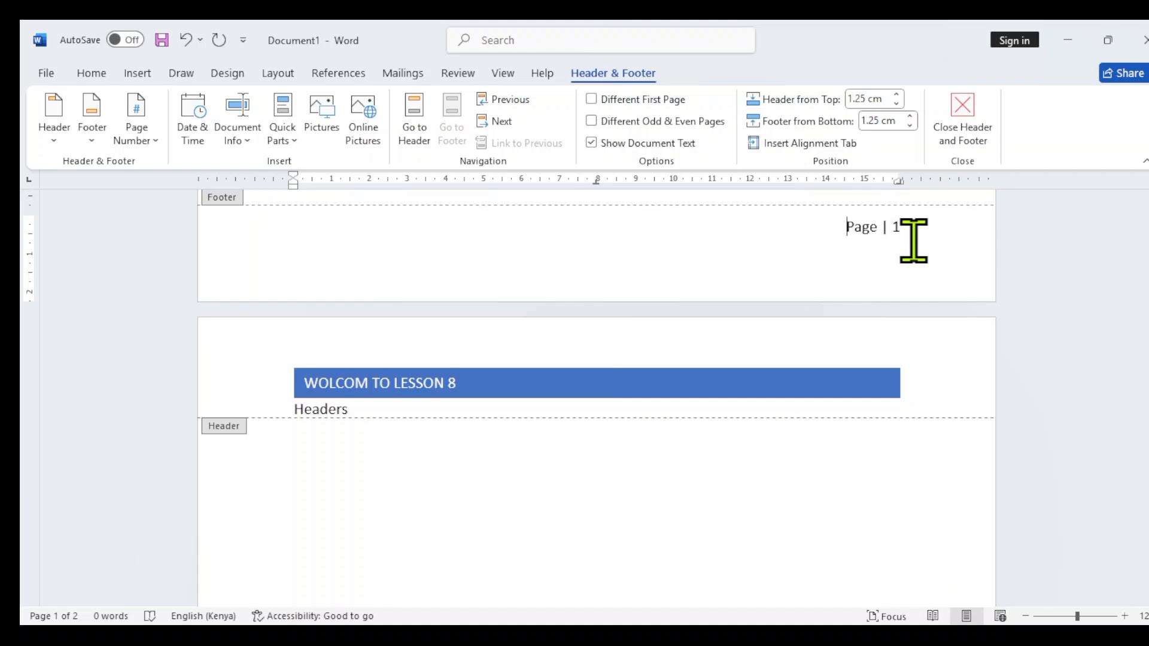
scroll(910, 383, "down", 4)
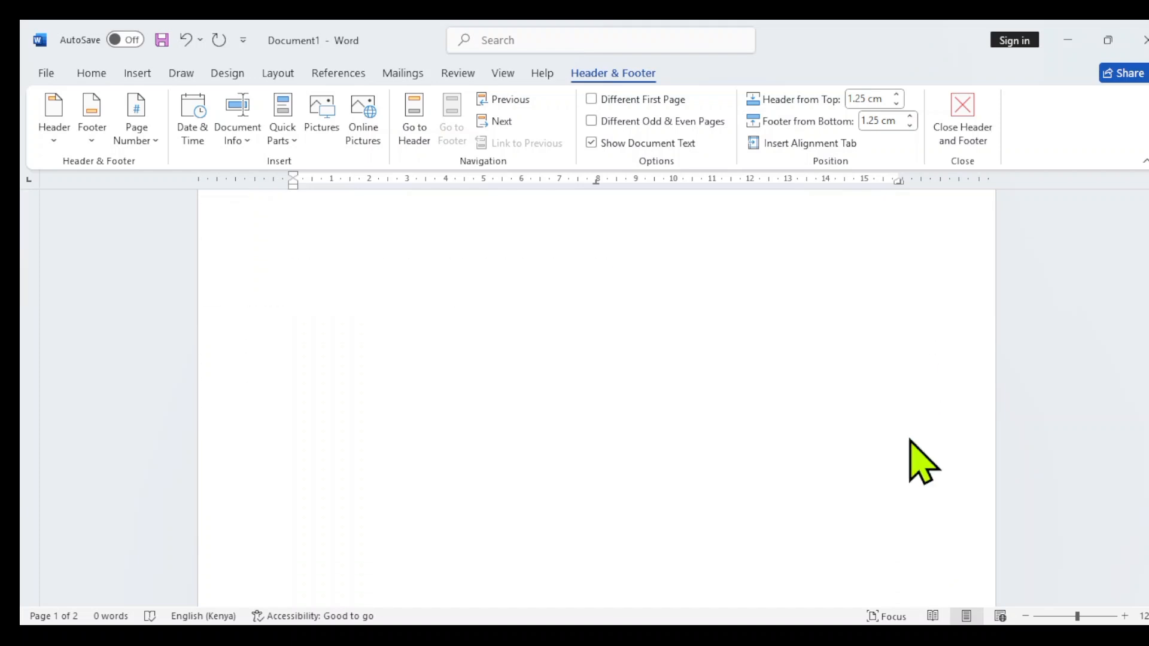
scroll(915, 459, "down", 2)
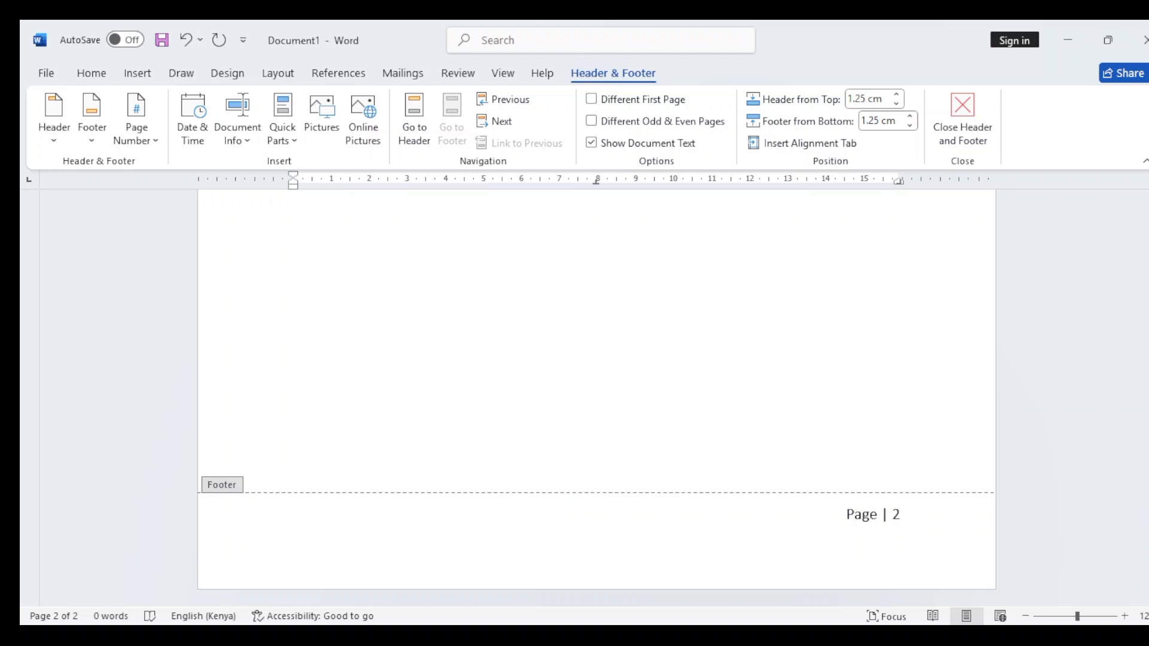
Place the cursor in the page 2 footer, close the footer section and view the bottom of page 2
left_click(803, 500)
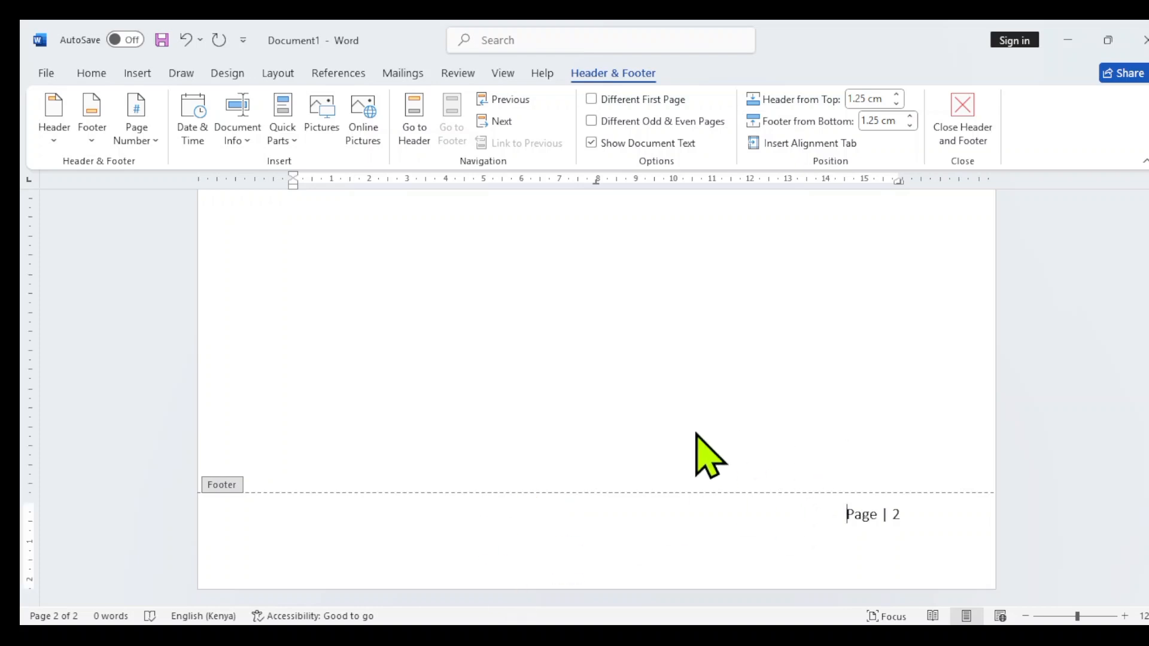
double_click(777, 454)
scroll(771, 495, "down", 10)
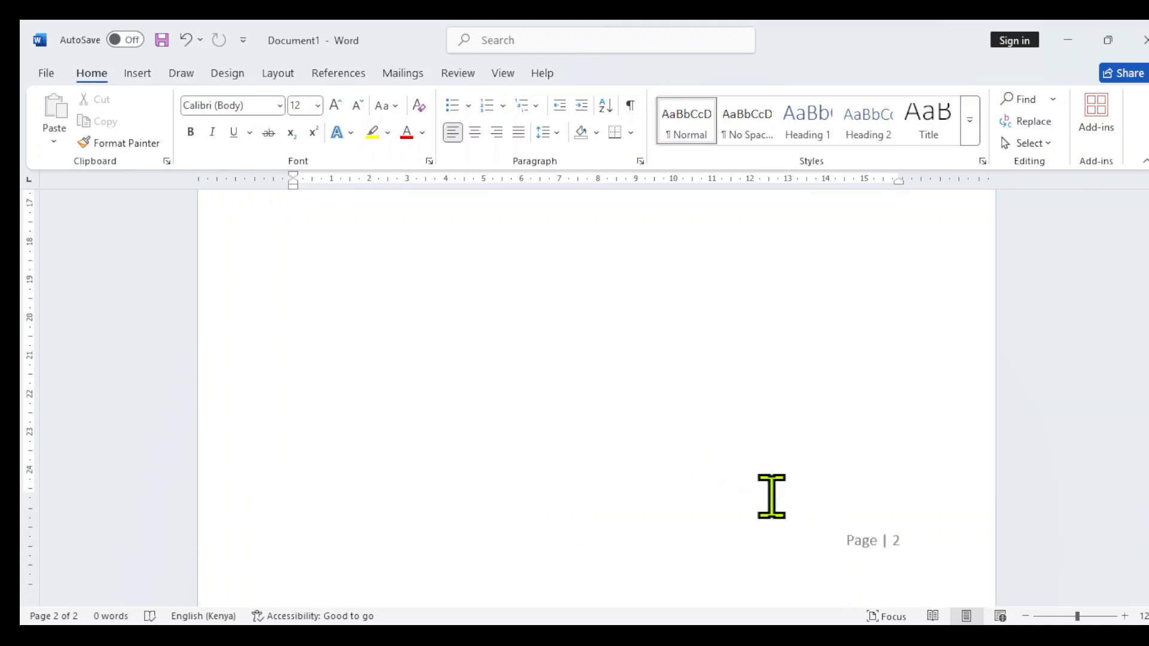
Add a third page by inserting blank paragraphs from the bottom of page 2, and look through the new page
double_click(715, 372)
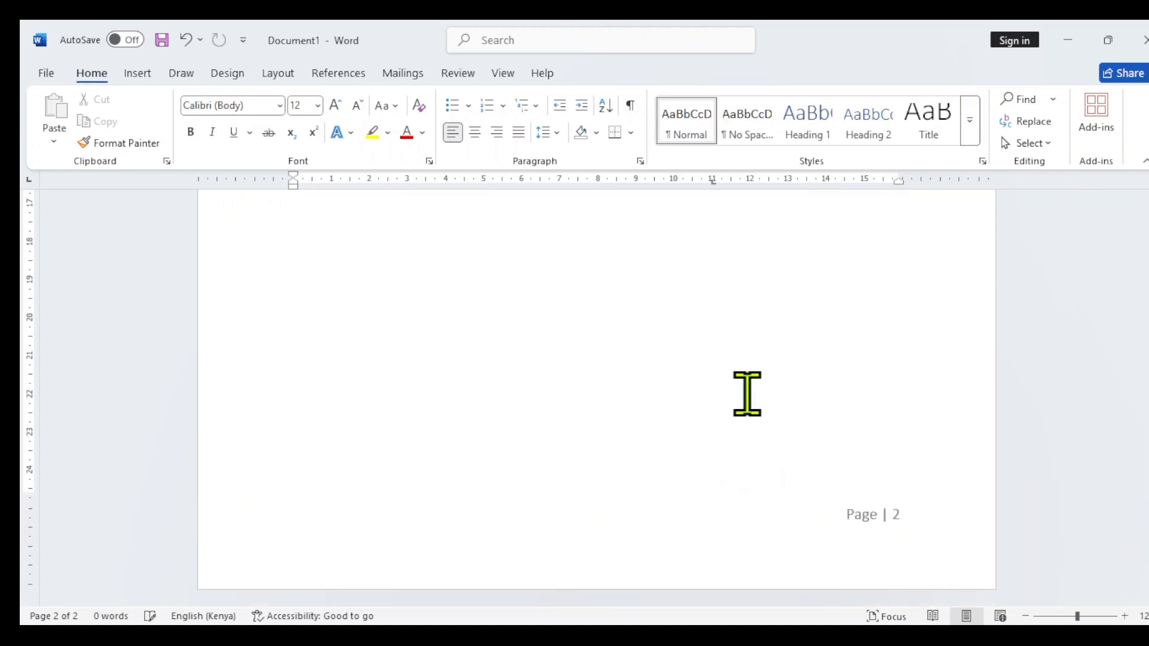
key("Return")
key("Return")
key("Return")
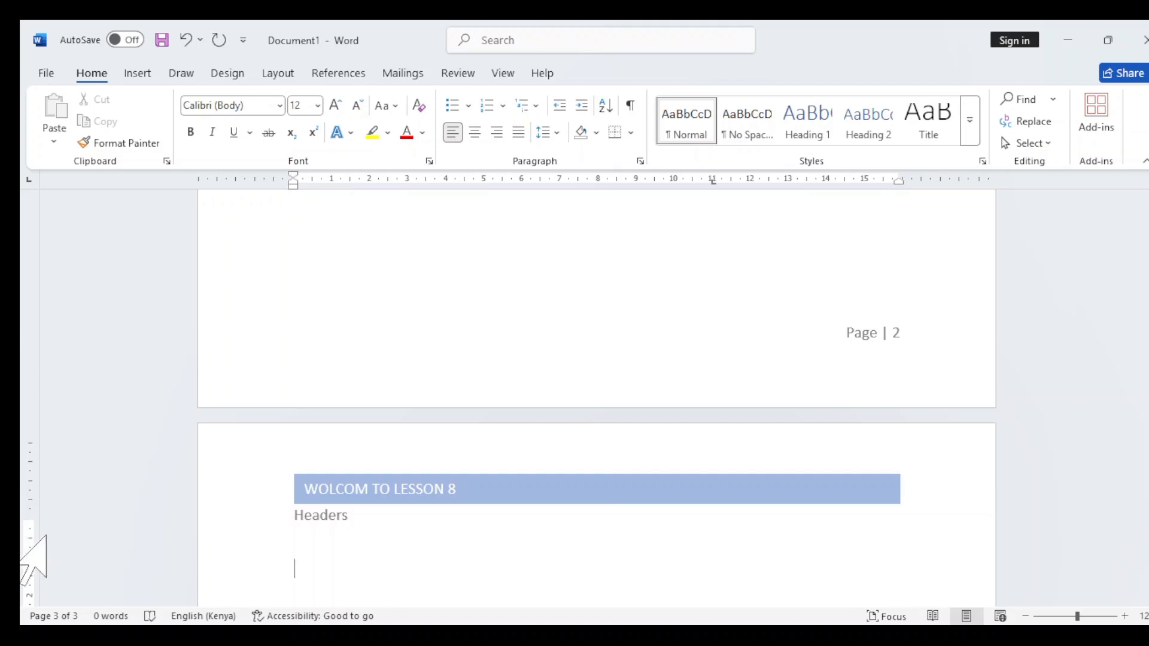
scroll(134, 584, "down", 3)
scroll(371, 428, "down", 15)
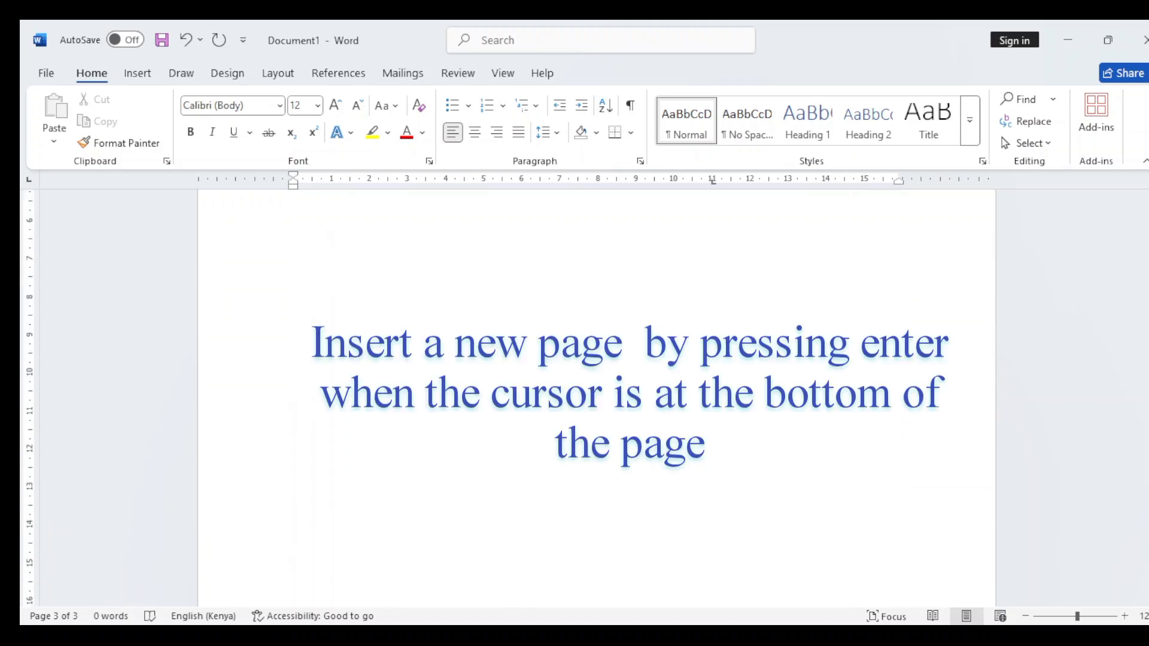